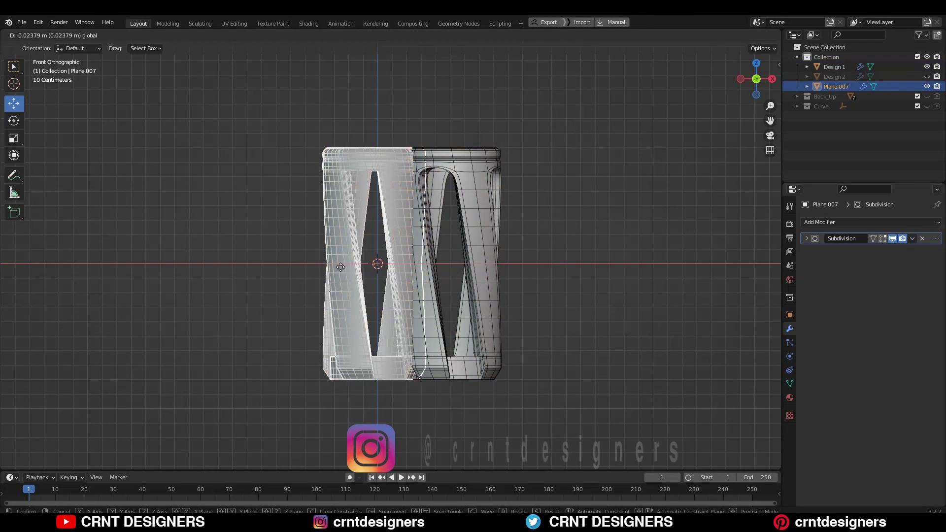
Step: Move the Plane.007 cylinder beside Design 1 and save the file with the viewport overlays hidden
{"action": "key", "text": "Return"}
{"action": "left_click", "coordinate": [436, 148]}
{"action": "middle_click_drag", "start_coordinate": [359, 127], "coordinate": [397, 147]}
{"action": "left_click", "coordinate": [527, 97]}
{"action": "left_click", "coordinate": [699, 35]}
{"action": "middle_click_drag", "start_coordinate": [465, 221], "coordinate": [474, 202]}
{"action": "key", "text": "ctrl+s"}
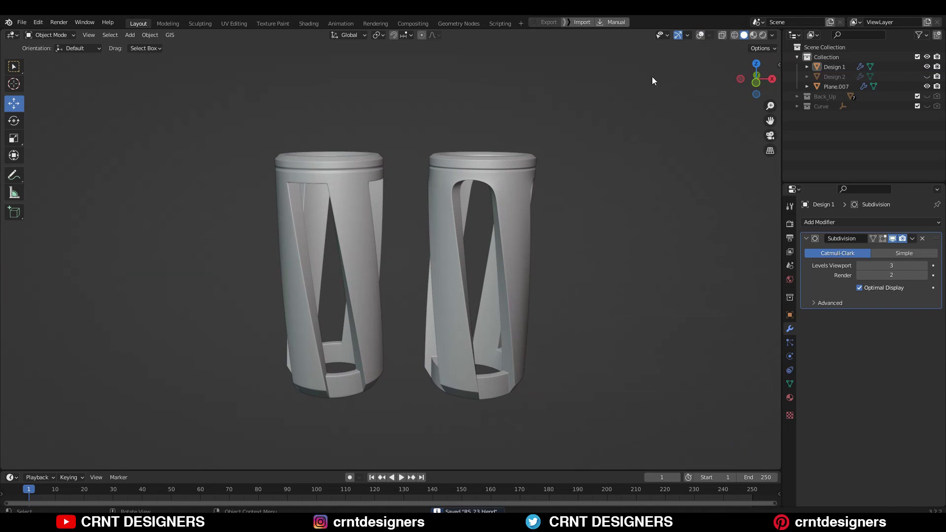
Step: Add a Subdivision Surface modifier to the Plane.007 cylinder
{"action": "left_click", "coordinate": [701, 35]}
{"action": "mouse_move", "coordinate": [393, 176]}
{"action": "middle_mouse_down"}
{"action": "mouse_move", "coordinate": [541, 221]}
{"action": "mouse_move", "coordinate": [651, 192]}
{"action": "mouse_move", "coordinate": [540, 173]}
{"action": "mouse_move", "coordinate": [404, 168]}
{"action": "middle_mouse_up"}
{"action": "middle_click_drag", "start_coordinate": [407, 203], "coordinate": [400, 139]}
{"action": "middle_click_drag", "start_coordinate": [396, 175], "coordinate": [412, 205]}
{"action": "middle_click_drag", "start_coordinate": [513, 201], "coordinate": [520, 220]}
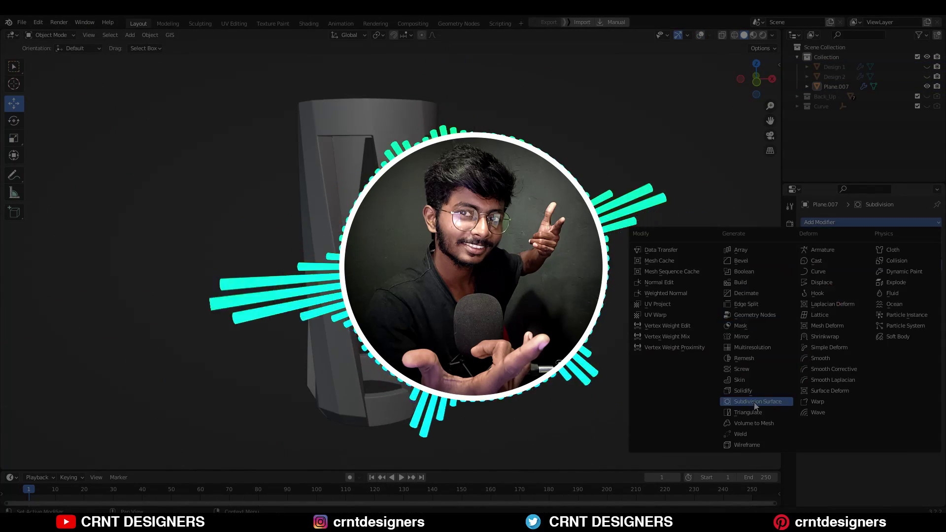
{"action": "left_click", "coordinate": [756, 402]}
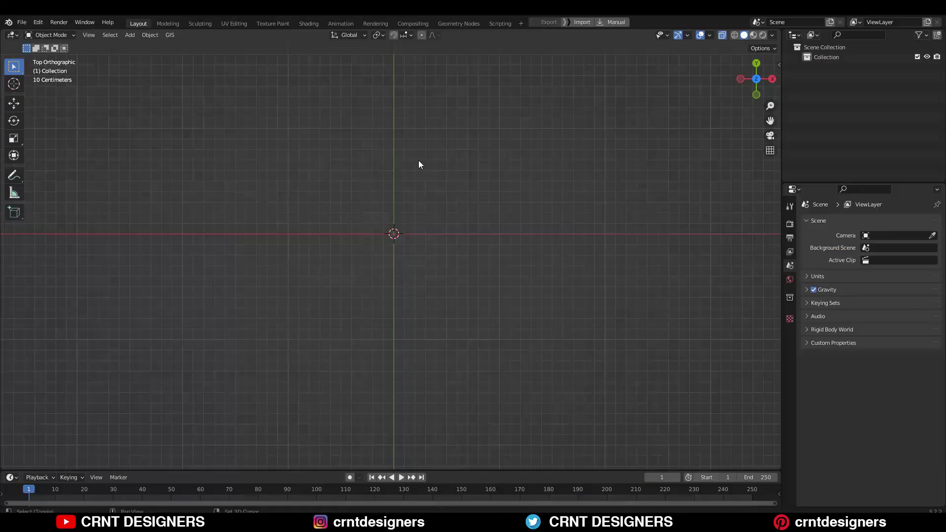
Step: Add a mesh plane in the empty scene and scale it to 0.2 along X
{"action": "key", "text": "shift+a"}
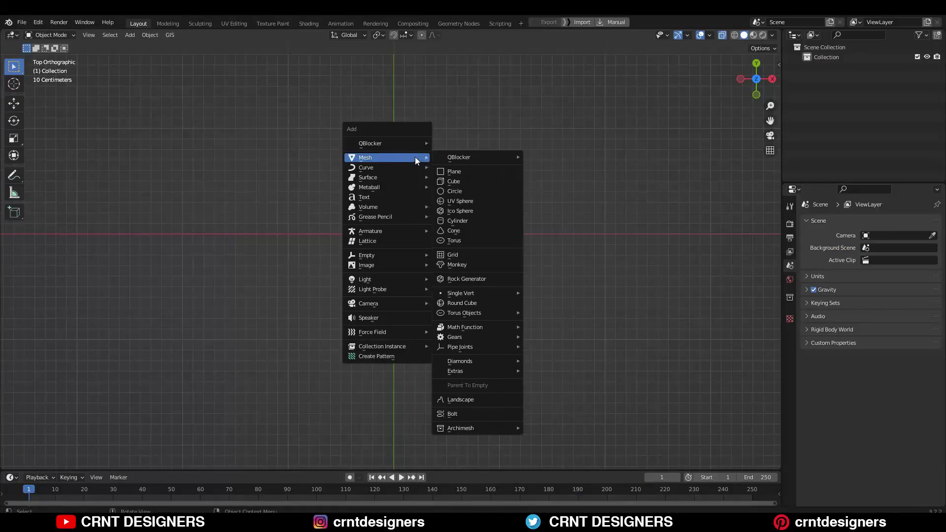
{"action": "left_click", "coordinate": [457, 170]}
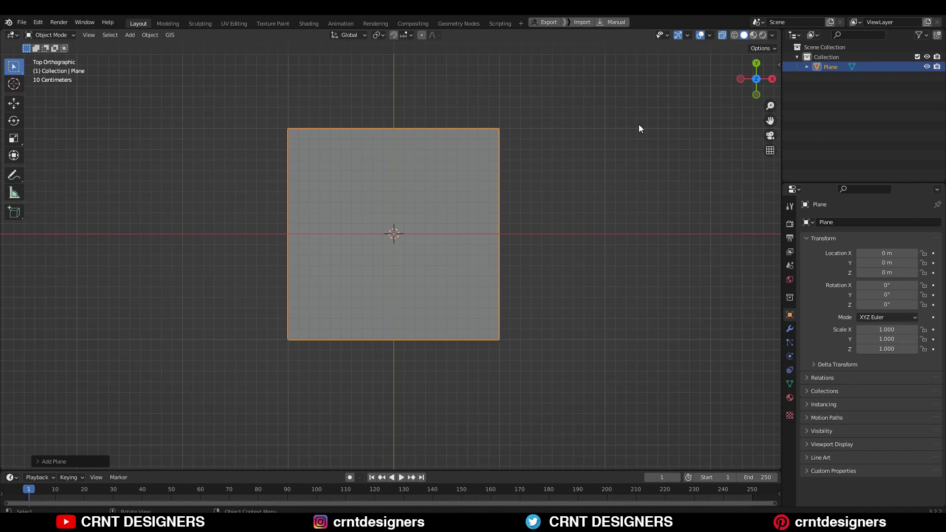
{"action": "left_click", "coordinate": [720, 34]}
{"action": "type", "text": "sx"}
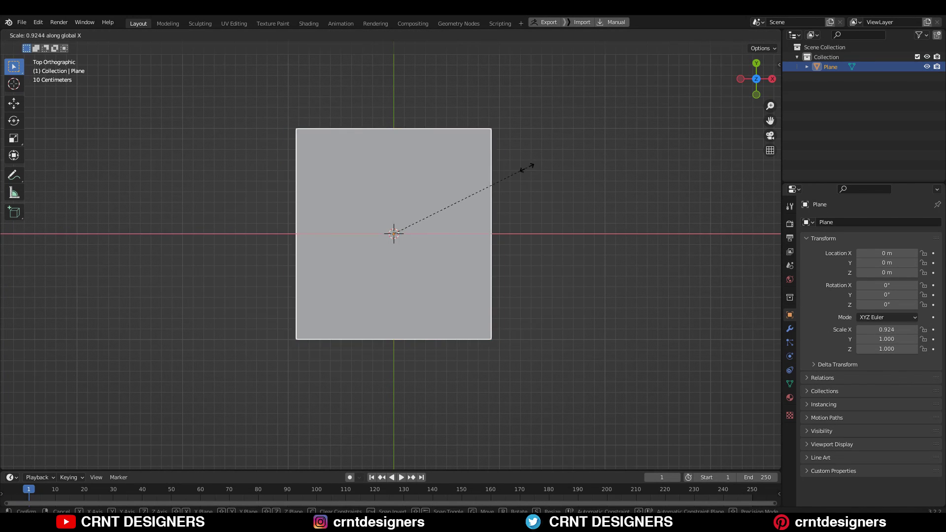
{"action": "type", "text": ".2"}
{"action": "key", "text": "Return"}
Step: Shift the plane's lower edge sideways along X by half the strip's width to slant the strip
{"action": "key", "text": "Tab"}
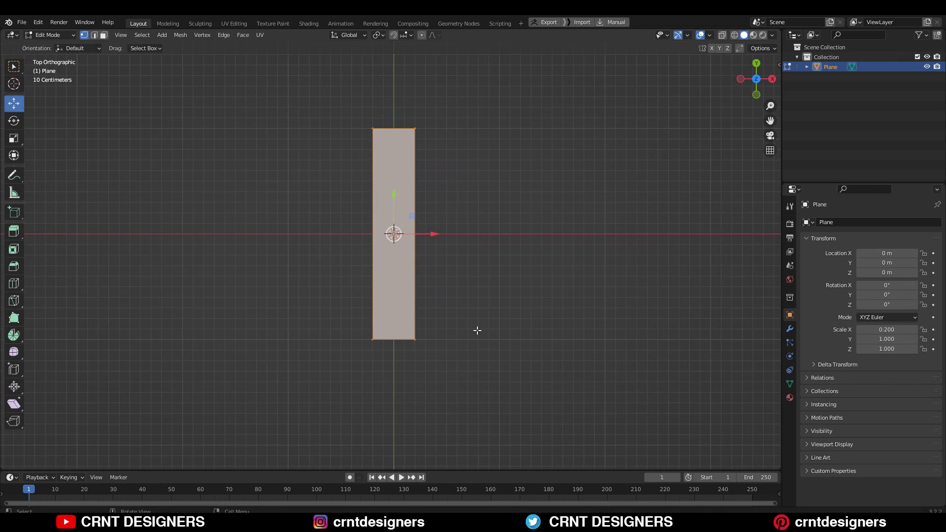
{"action": "left_click_drag", "start_coordinate": [437, 340], "coordinate": [464, 335]}
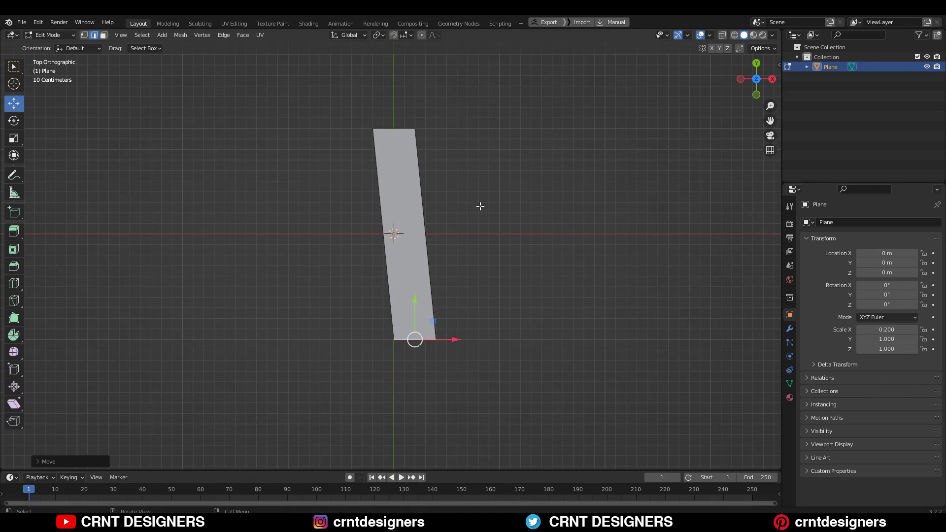
Step: Loop-cut the strip down its centre and bevel the crosswise cut into one edge loop near each end
{"action": "left_click", "coordinate": [393, 116]}
{"action": "scroll", "coordinate": [466, 127], "scroll_direction": "up", "scroll_amount": 1}
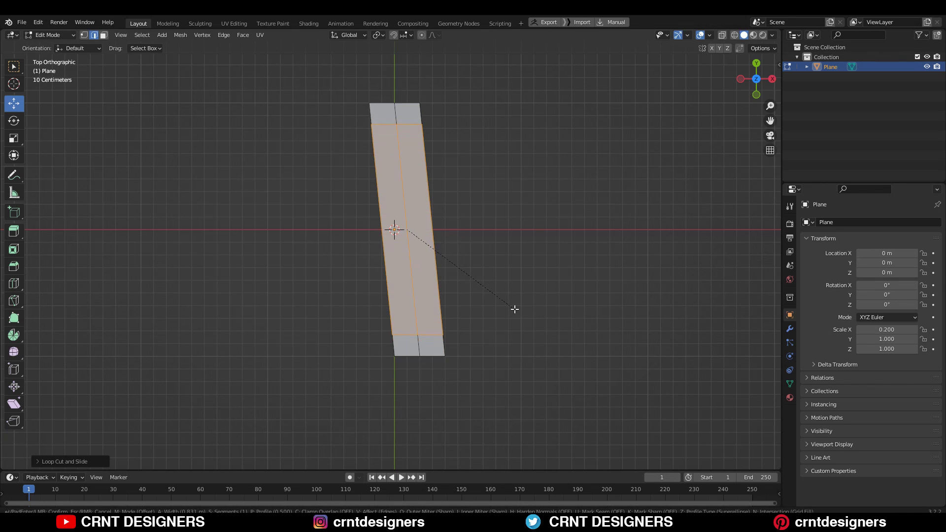
{"action": "left_click", "coordinate": [49, 462]}
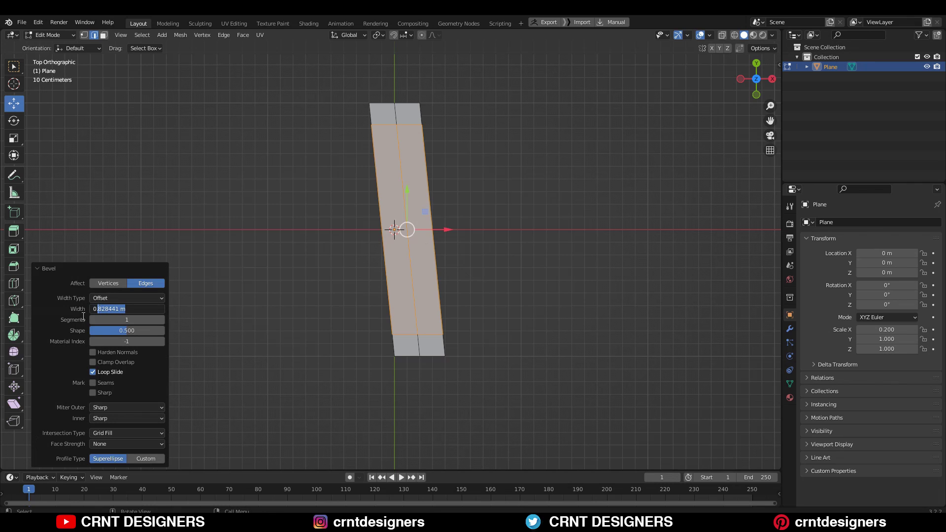
{"action": "left_click", "coordinate": [594, 157]}
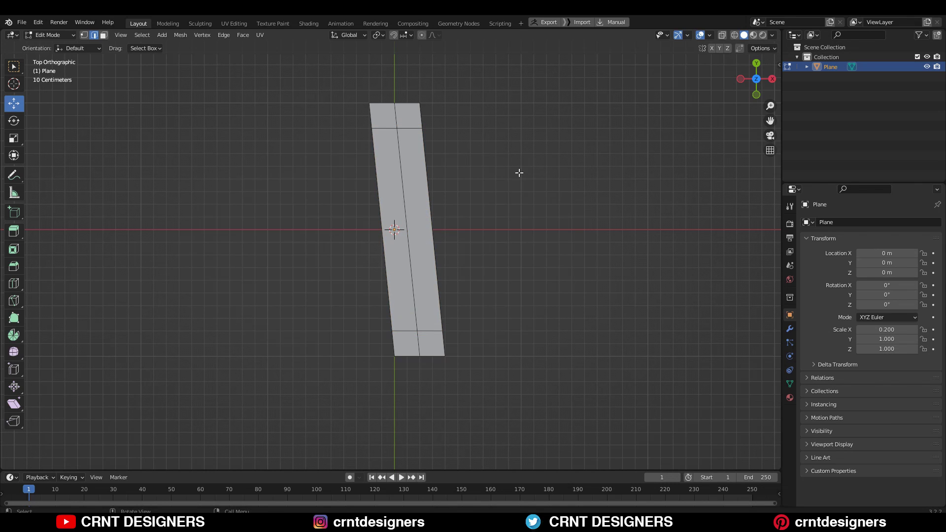
Step: Add a lengthwise loop cut down the middle of each half of the strip
{"action": "key", "text": "ctrl+r"}
{"action": "left_click", "coordinate": [392, 127]}
{"action": "right_click", "coordinate": [427, 141]}
{"action": "key", "text": "r"}
{"action": "left_click", "coordinate": [415, 130]}
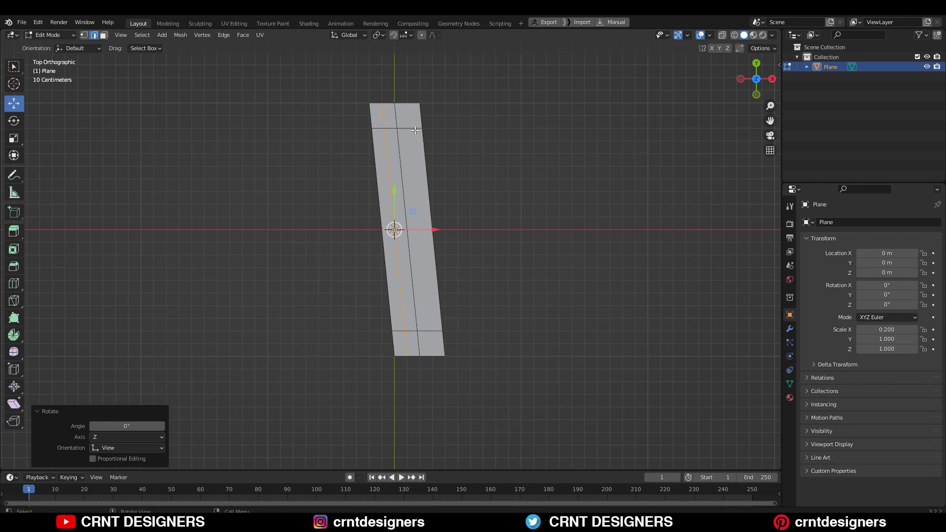
Step: Extrude all faces of the slanted strip vertically to give it thickness
{"action": "key", "text": "3"}
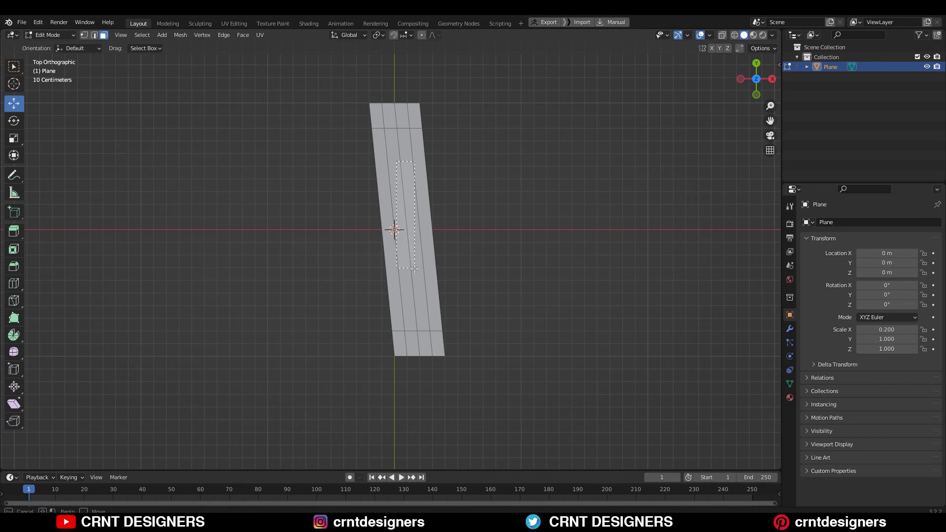
{"action": "key", "text": "a"}
{"action": "middle_click_drag", "start_coordinate": [486, 251], "coordinate": [580, 180]}
{"action": "left_click", "coordinate": [749, 87]}
{"action": "key", "text": "e"}
{"action": "left_click", "coordinate": [368, 205]}
Step: Add a loop cut around the strip's sides, halfway through its thickness
{"action": "middle_click_drag", "start_coordinate": [465, 175], "coordinate": [469, 311]}
{"action": "key", "text": "ctrl+r"}
{"action": "left_click", "coordinate": [468, 312]}
{"action": "right_click", "coordinate": [468, 312]}
Step: Delete the long central faces on the strip's upper and lower sides to open a slot
{"action": "middle_click_drag", "start_coordinate": [505, 211], "coordinate": [470, 233]}
{"action": "key", "text": "3"}
{"action": "middle_click_drag", "start_coordinate": [402, 256], "coordinate": [412, 157]}
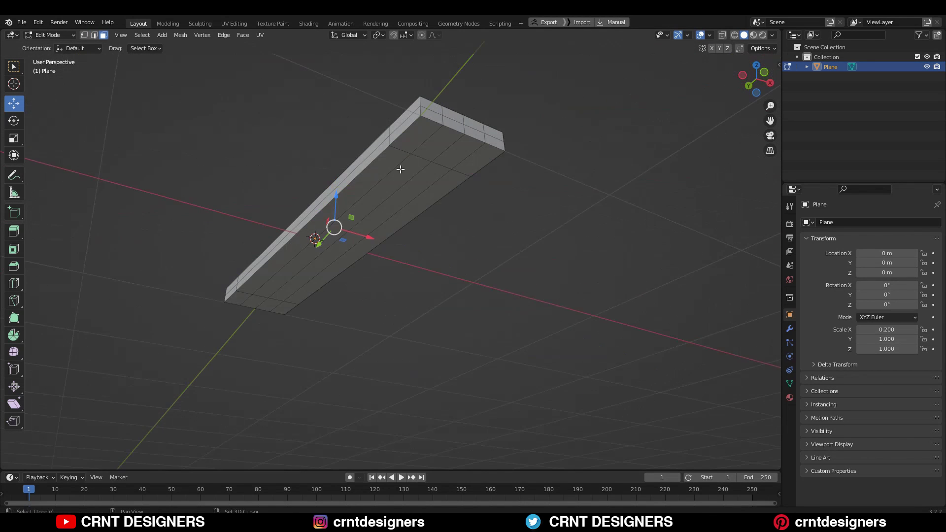
{"action": "key", "text": "x"}
{"action": "left_click", "coordinate": [413, 191]}
Step: Bridge the upper and lower edge loops of the opening to close the slot's inner walls
{"action": "middle_click_drag", "start_coordinate": [412, 191], "coordinate": [437, 209]}
{"action": "key", "text": "2"}
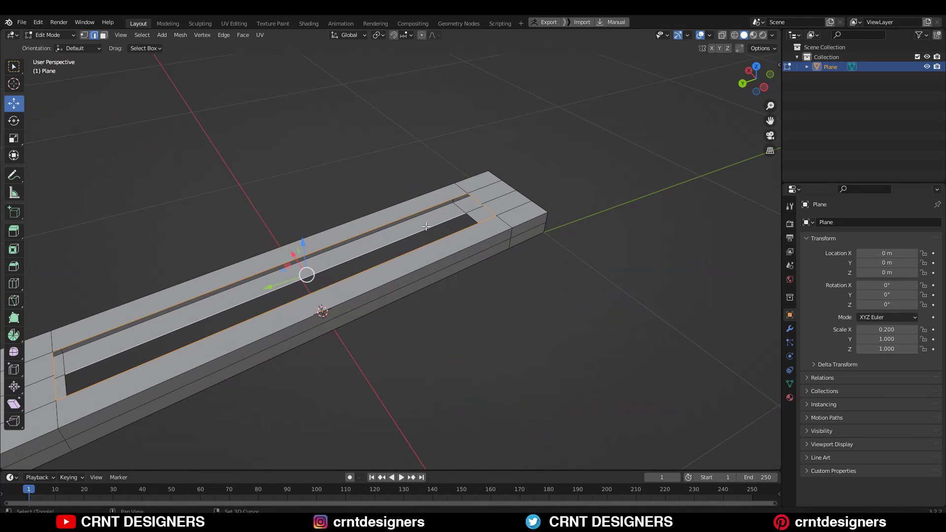
{"action": "left_click", "coordinate": [424, 220], "text": "alt"}
{"action": "right_click", "coordinate": [622, 170]}
{"action": "left_click", "coordinate": [593, 228]}
{"action": "middle_click_drag", "start_coordinate": [592, 227], "coordinate": [724, 336]}
Step: Delete the middle faces at one end of the slot to open a recess between the two rails
{"action": "key", "text": "3"}
{"action": "left_click", "coordinate": [554, 240]}
{"action": "middle_click_drag", "start_coordinate": [554, 241], "coordinate": [388, 336]}
{"action": "left_click", "coordinate": [404, 370], "text": "shift"}
{"action": "left_click", "coordinate": [369, 375], "text": "shift"}
{"action": "key", "text": "x"}
{"action": "left_click", "coordinate": [432, 267]}
Step: Close the open recess with faces and bevel the raised end edges of both rails into slopes
{"action": "scroll", "coordinate": [427, 270], "scroll_direction": "down", "scroll_amount": 4}
{"action": "middle_click_drag", "start_coordinate": [423, 273], "coordinate": [380, 305]}
{"action": "scroll", "coordinate": [467, 284], "scroll_direction": "up", "scroll_amount": 4}
{"action": "scroll", "coordinate": [488, 296], "scroll_direction": "down", "scroll_amount": 4}
{"action": "middle_click_drag", "start_coordinate": [265, 311], "coordinate": [577, 161]}
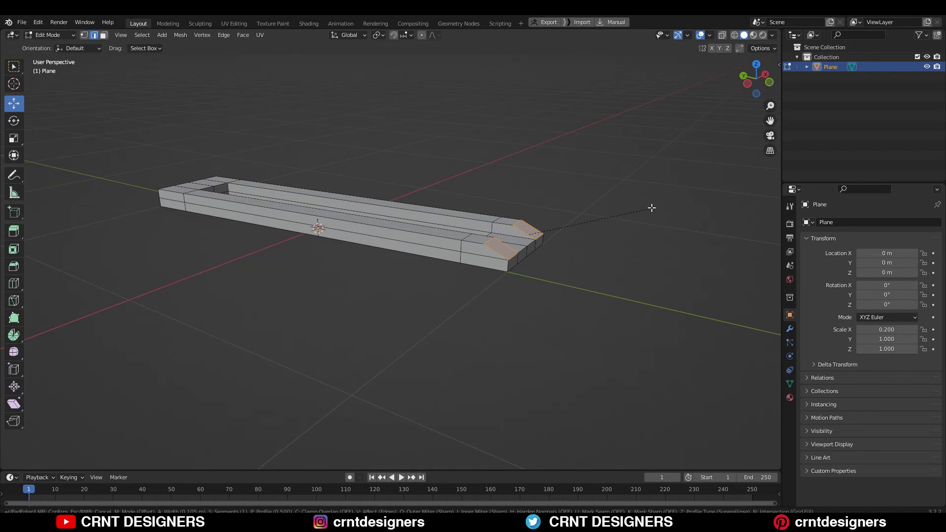
{"action": "left_click", "coordinate": [652, 207]}
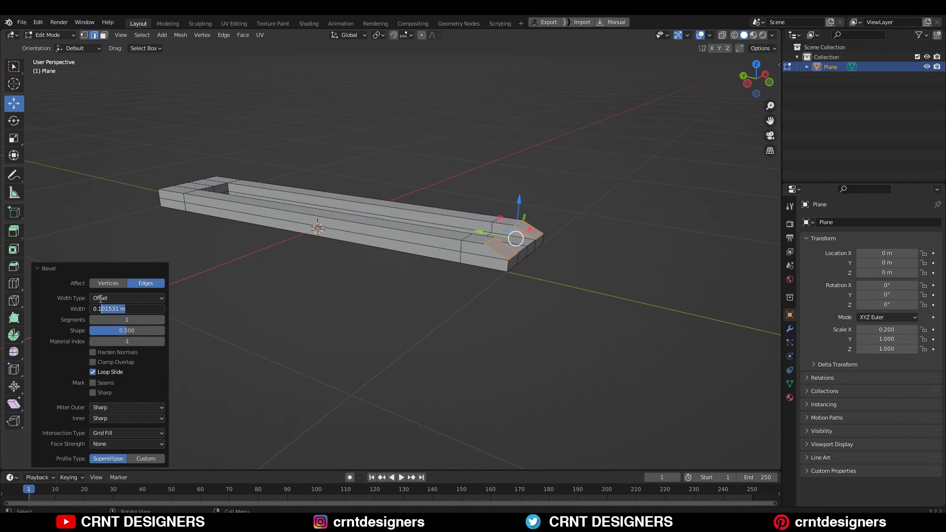
Step: Merge the overlapping vertices of the whole mesh and clear the selection
{"action": "key", "text": "a"}
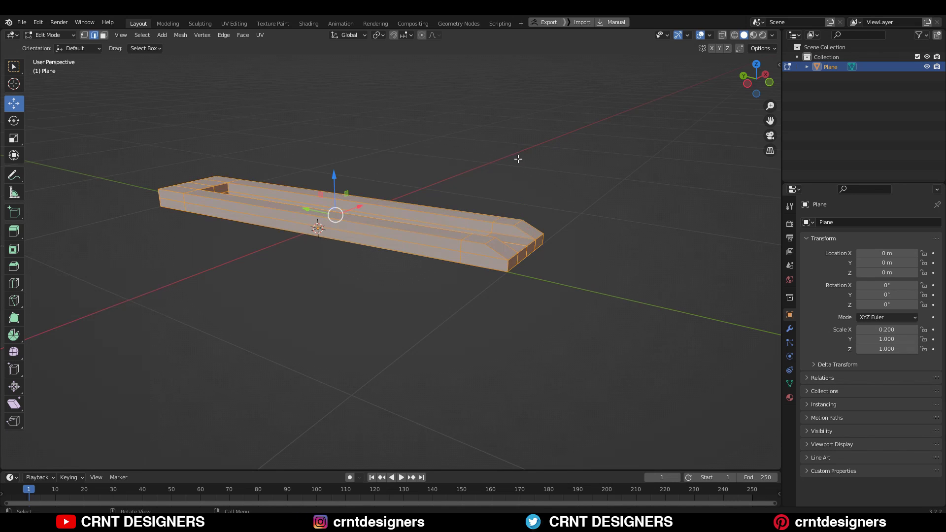
{"action": "key", "text": "m"}
{"action": "left_click", "coordinate": [508, 197]}
{"action": "key", "text": "alt+a"}
{"action": "middle_click_drag", "start_coordinate": [481, 235], "coordinate": [514, 209]}
Step: Hide the Back_Up collection and delete the faces along both long outer sides of the frame
{"action": "left_click", "coordinate": [929, 78]}
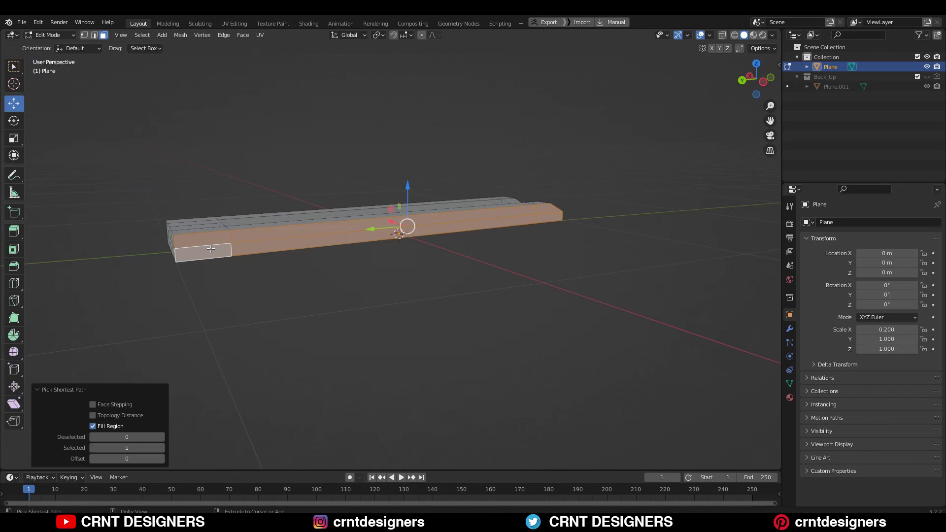
{"action": "key", "text": "alt+a"}
{"action": "middle_click_drag", "start_coordinate": [194, 262], "coordinate": [365, 280]}
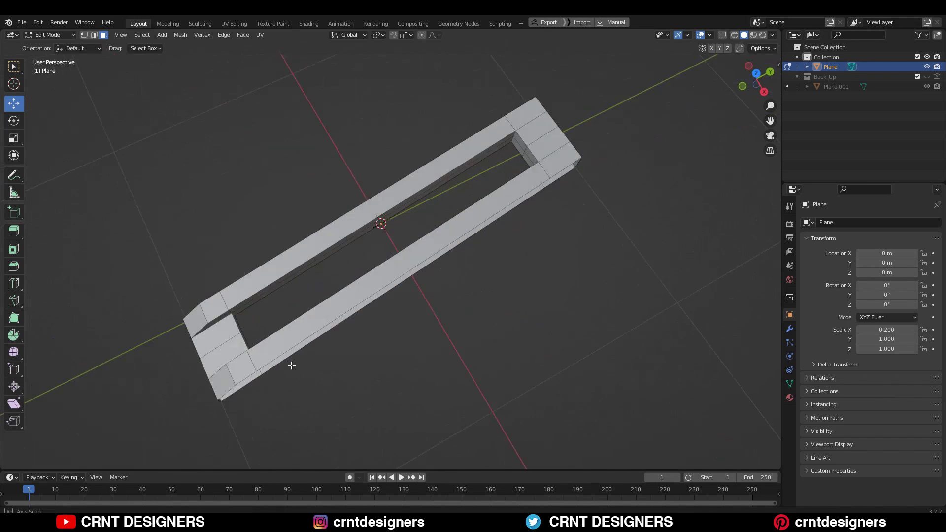
{"action": "middle_click_drag", "start_coordinate": [292, 366], "coordinate": [447, 266]}
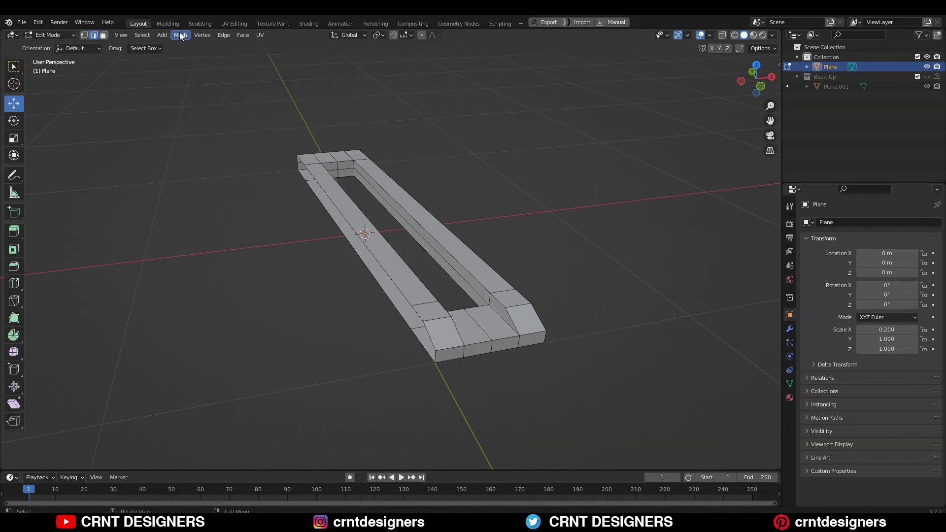
Step: Select the frame's sharp edges and apply the object's scale
{"action": "left_click", "coordinate": [146, 36]}
{"action": "left_click", "coordinate": [161, 122]}
{"action": "middle_click_drag", "start_coordinate": [197, 133], "coordinate": [554, 228]}
{"action": "key", "text": "Tab"}
{"action": "scroll", "coordinate": [517, 222], "scroll_direction": "down", "scroll_amount": 6}
{"action": "key", "text": "ctrl+a"}
{"action": "left_click", "coordinate": [403, 221]}
{"action": "key", "text": "Tab"}
Step: Bevel the selected sharp edges with 2 segments, shape 1.000 and a width of 0.007 m
{"action": "scroll", "coordinate": [403, 223], "scroll_direction": "up", "scroll_amount": 8}
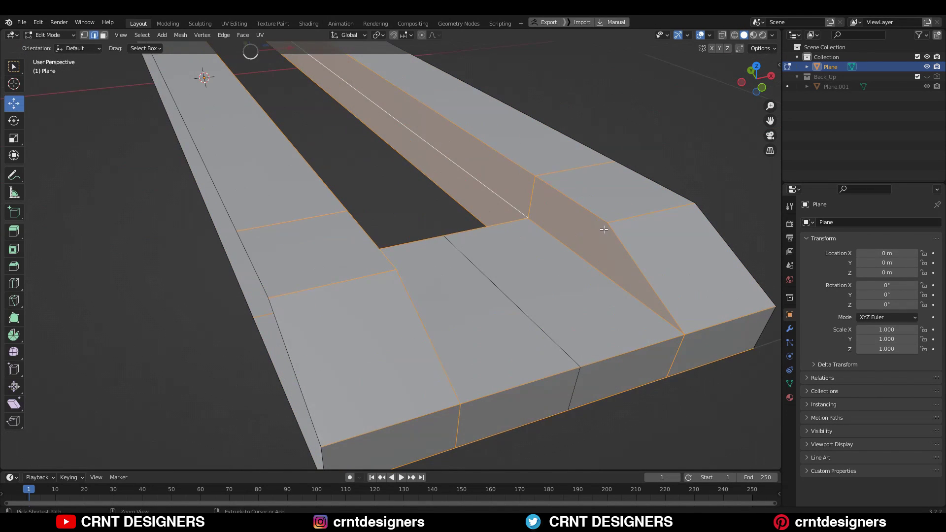
{"action": "key", "text": "ctrl+b"}
{"action": "left_click", "coordinate": [573, 225]}
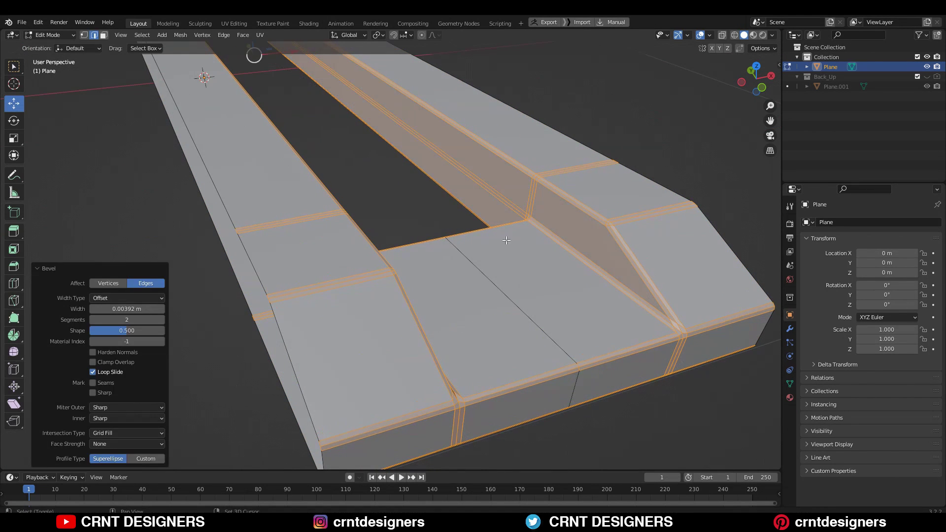
{"action": "left_click_drag", "start_coordinate": [142, 331], "coordinate": [164, 330]}
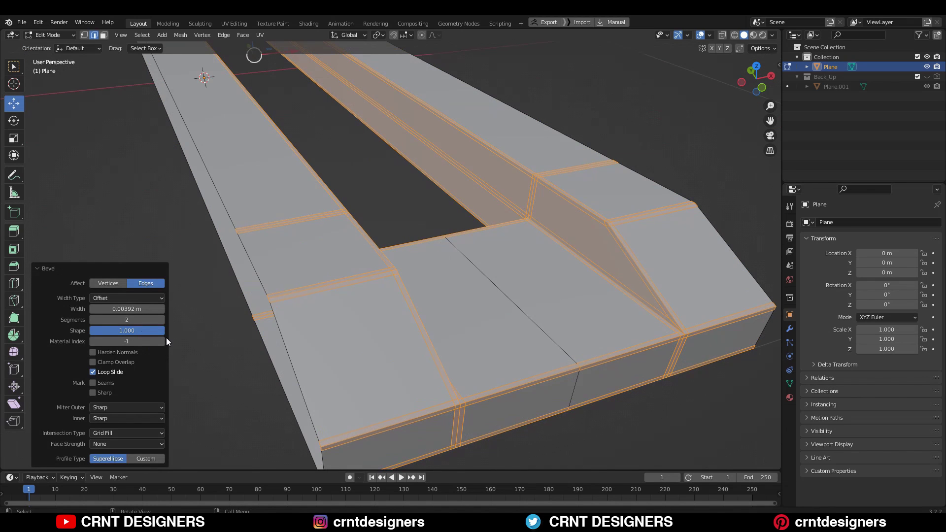
{"action": "middle_click_drag", "start_coordinate": [528, 284], "coordinate": [634, 272]}
{"action": "scroll", "coordinate": [634, 273], "scroll_direction": "down", "scroll_amount": 3}
{"action": "scroll", "coordinate": [633, 273], "scroll_direction": "up", "scroll_amount": 3}
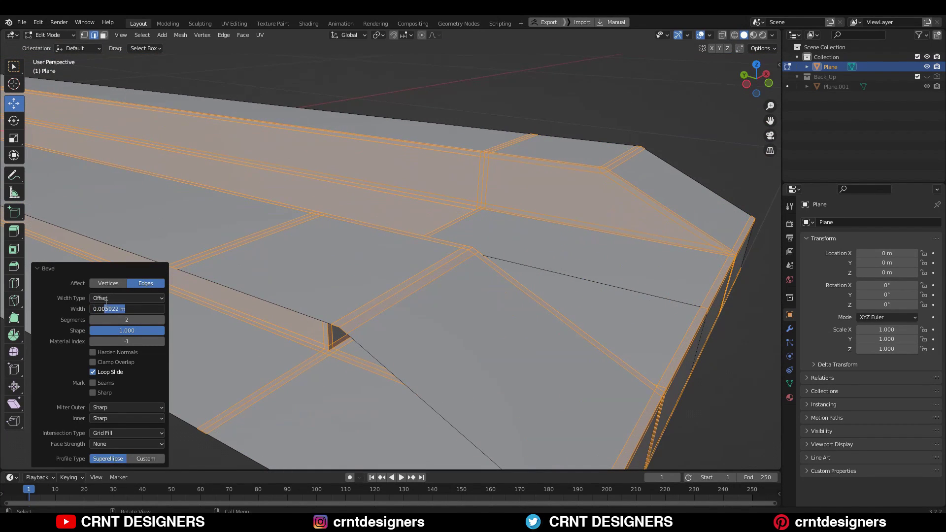
{"action": "scroll", "coordinate": [653, 183], "scroll_direction": "down", "scroll_amount": 8}
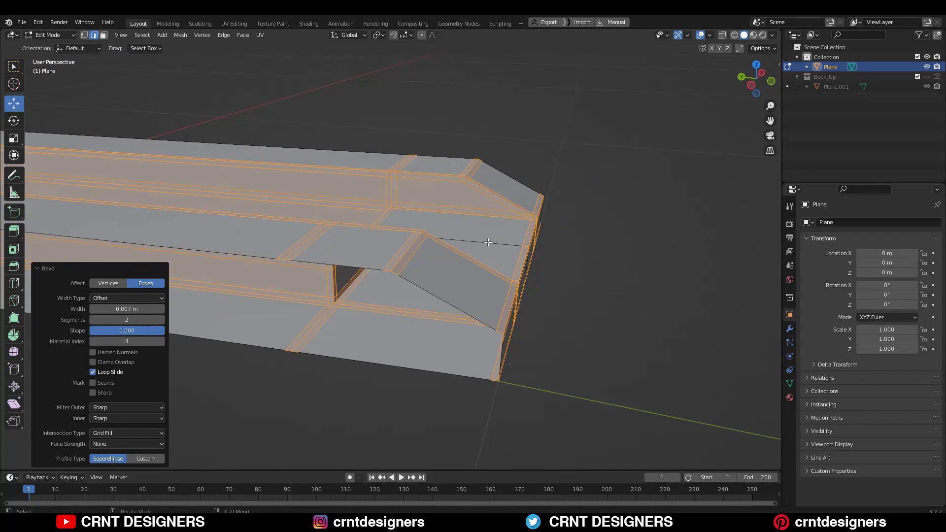
Step: Add a level 2 Subdivision Surface modifier to the slotted frame
{"action": "key", "text": "Tab"}
{"action": "key", "text": "ctrl+2"}
{"action": "key", "text": "alt+a"}
{"action": "middle_click_drag", "start_coordinate": [385, 235], "coordinate": [516, 177]}
{"action": "left_click", "coordinate": [515, 176]}
Step: Add four evenly spaced loop cuts across each of the frame's long rails in the top view
{"action": "key", "text": "KP_7"}
{"action": "scroll", "coordinate": [435, 269], "scroll_direction": "down", "scroll_amount": 6}
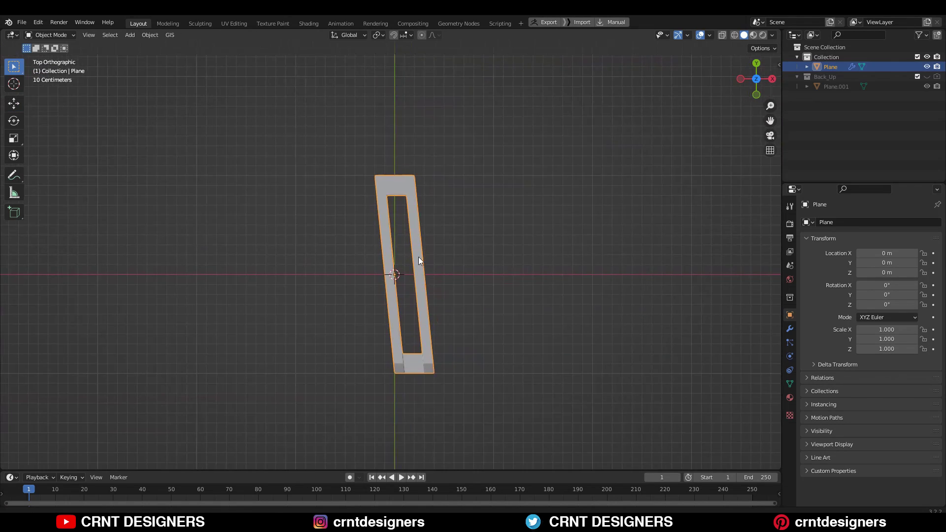
{"action": "scroll", "coordinate": [435, 286], "scroll_direction": "up", "scroll_amount": 2}
{"action": "key", "text": "Tab"}
{"action": "key", "text": "ctrl+r"}
{"action": "left_click", "coordinate": [376, 260]}
{"action": "right_click", "coordinate": [375, 259]}
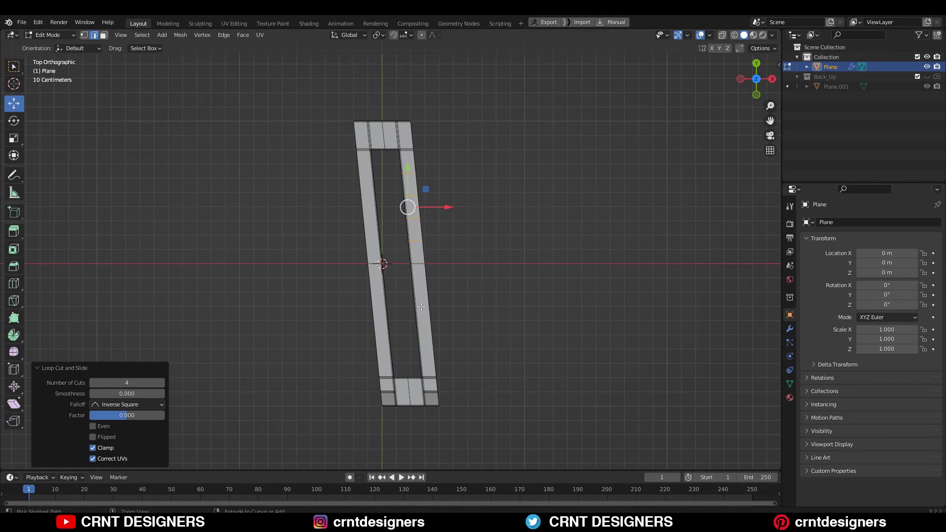
{"action": "left_click", "coordinate": [379, 207]}
{"action": "right_click", "coordinate": [379, 207]}
{"action": "key", "text": "Tab"}
{"action": "key", "text": "alt+a"}
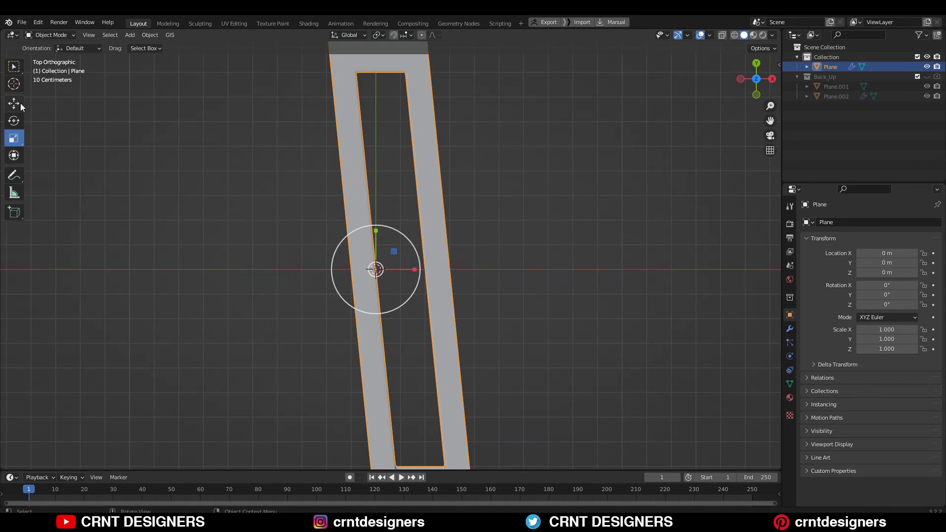
Step: Move the frame -0.1 m along X and set its origin to the 3D cursor
{"action": "left_click", "coordinate": [19, 102]}
{"action": "scroll", "coordinate": [312, 219], "scroll_direction": "down", "scroll_amount": 3}
{"action": "left_click_drag", "start_coordinate": [417, 265], "coordinate": [403, 267]}
{"action": "right_click", "coordinate": [511, 223]}
{"action": "mouse_move", "coordinate": [515, 253]}
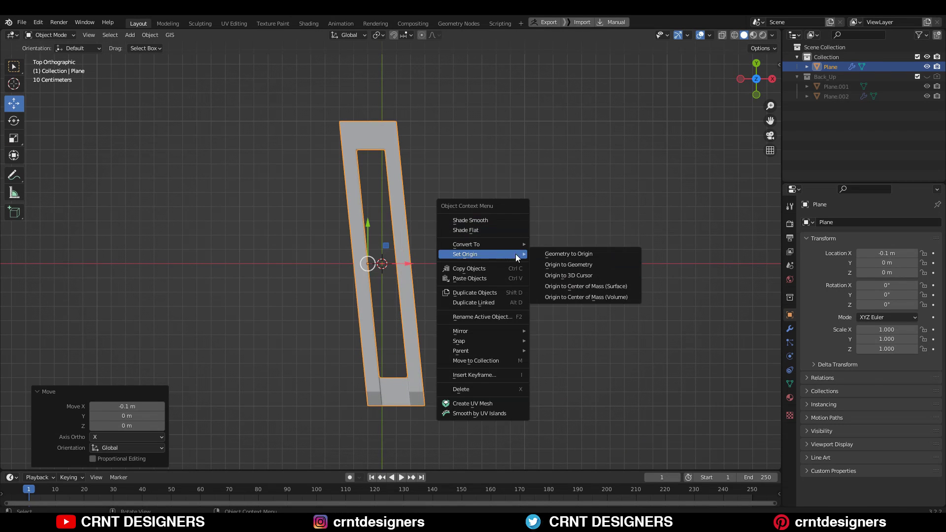
{"action": "left_click", "coordinate": [557, 276]}
{"action": "left_click", "coordinate": [501, 208]}
Step: Add an Array modifier to the frame with relative offset factor X 0.667 and Merge enabled
{"action": "left_click", "coordinate": [388, 139]}
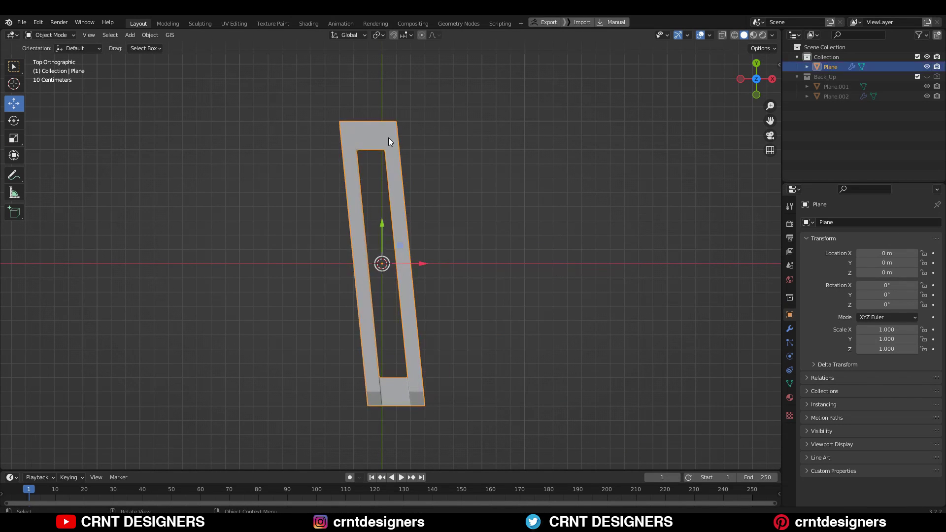
{"action": "left_click", "coordinate": [790, 329]}
{"action": "left_click", "coordinate": [873, 223]}
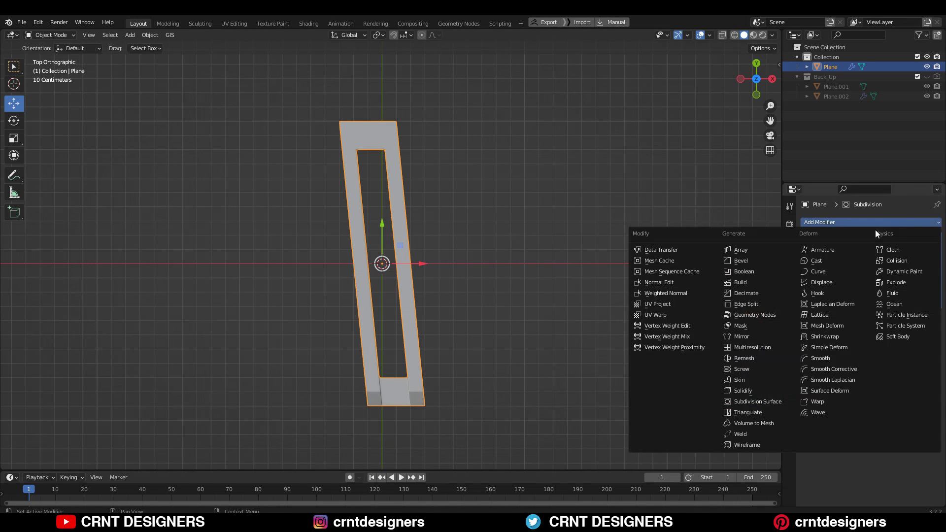
{"action": "left_click", "coordinate": [772, 250]}
{"action": "left_click_drag", "start_coordinate": [876, 344], "coordinate": [879, 373]}
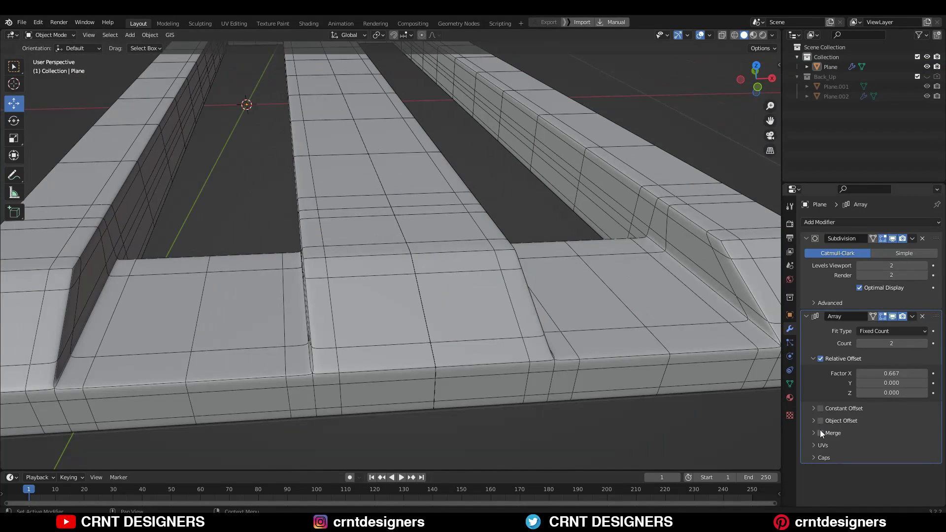
{"action": "left_click", "coordinate": [820, 433]}
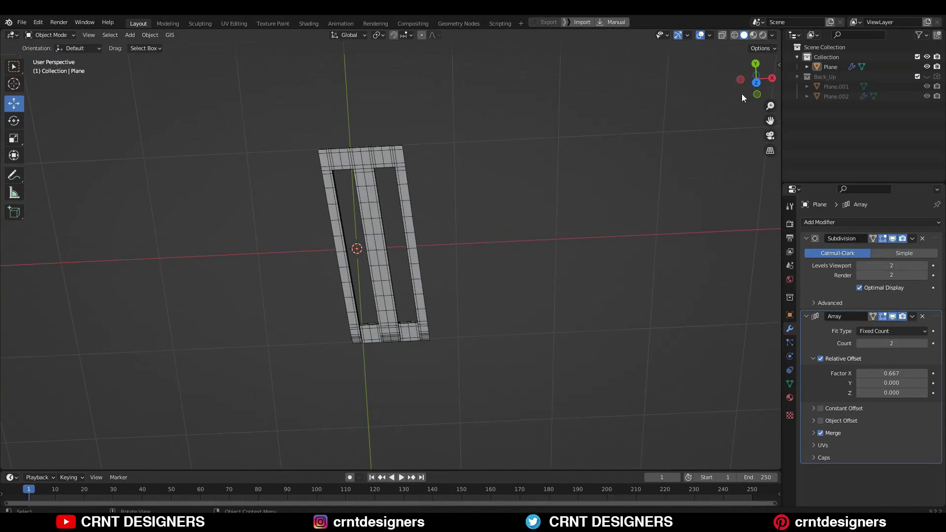
{"action": "left_click", "coordinate": [756, 83]}
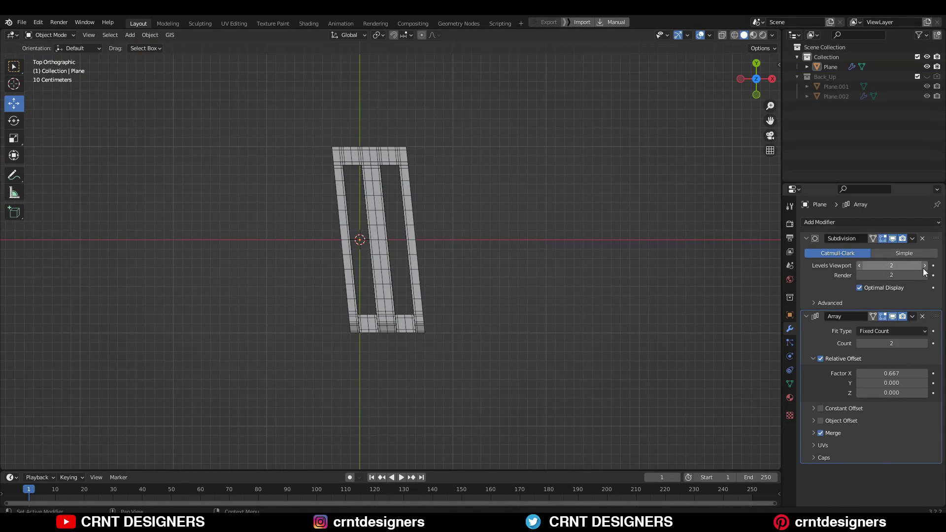
Step: Set the Array count to 4 and scale the slotted frame to 0.8 along Y
{"action": "left_click", "coordinate": [925, 344]}
{"action": "left_click", "coordinate": [925, 344]}
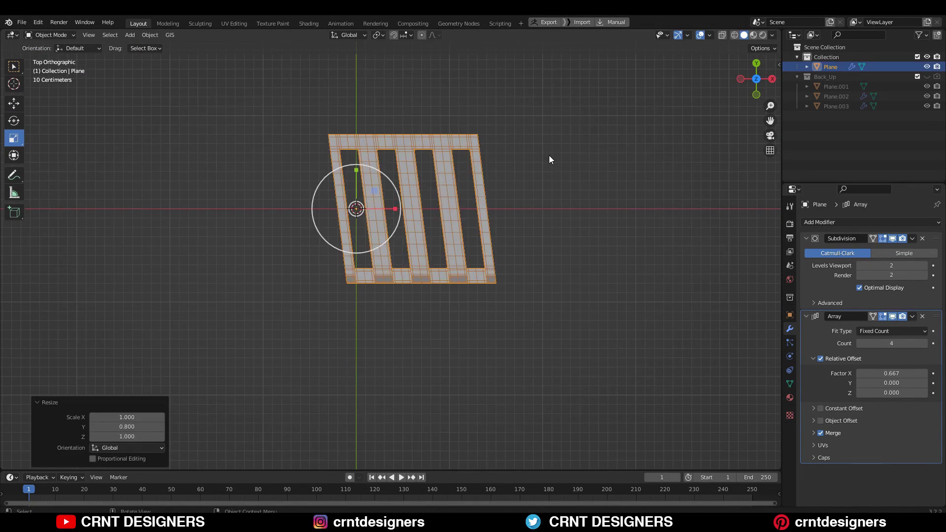
{"action": "left_click", "coordinate": [549, 155]}
{"action": "scroll", "coordinate": [405, 195], "scroll_direction": "up", "scroll_amount": 1}
{"action": "middle_click_drag", "start_coordinate": [404, 195], "coordinate": [485, 237]}
{"action": "scroll", "coordinate": [475, 129], "scroll_direction": "up", "scroll_amount": 4}
{"action": "left_click", "coordinate": [520, 236]}
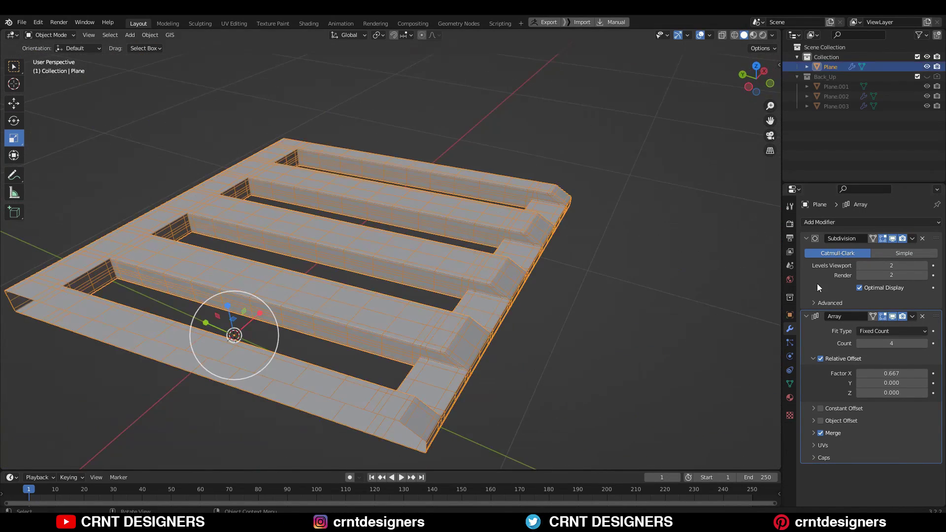
Step: Add a Simple Deform modifier in Bend mode to the arrayed frame
{"action": "left_click", "coordinate": [807, 316]}
{"action": "left_click", "coordinate": [856, 222]}
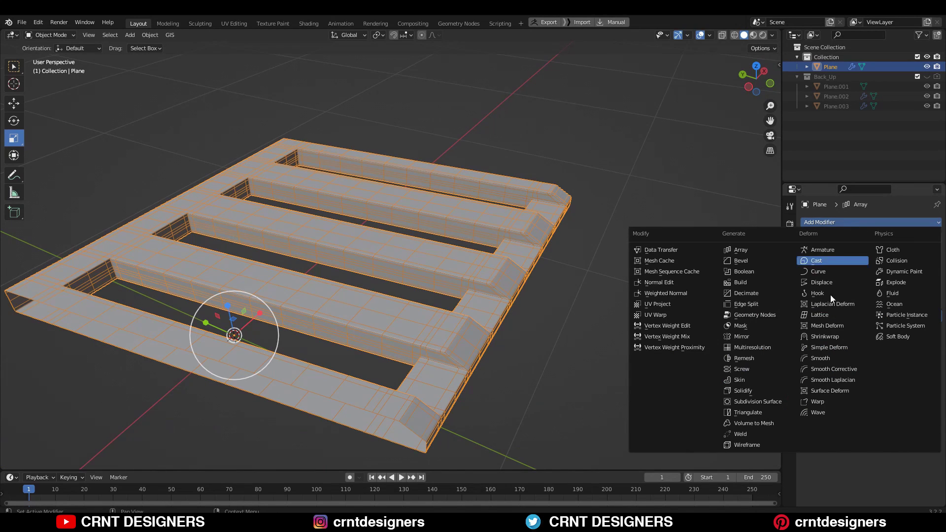
{"action": "left_click", "coordinate": [836, 347]}
{"action": "scroll", "coordinate": [408, 152], "scroll_direction": "down", "scroll_amount": 5}
{"action": "left_click", "coordinate": [860, 345]}
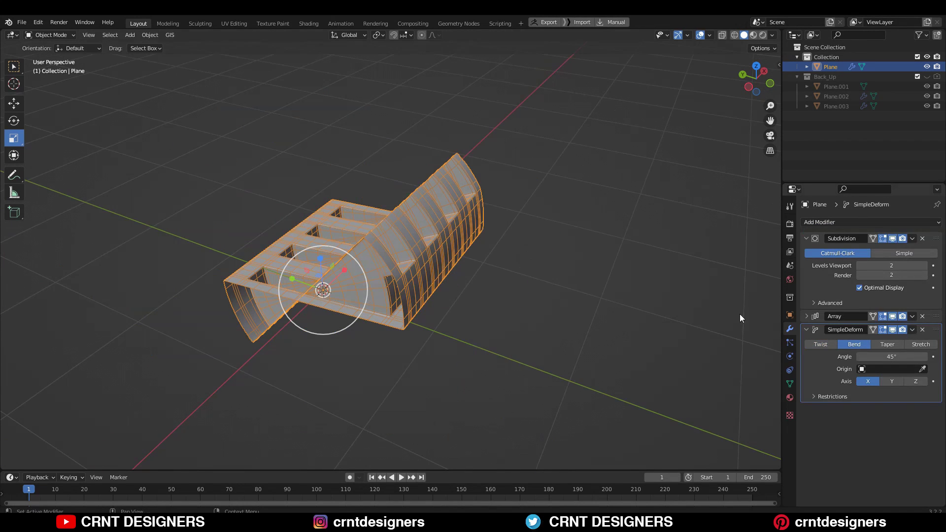
Step: Rotate the frame 90° in the left view and turn off the Simple Deform's viewport display
{"action": "left_click", "coordinate": [748, 89]}
{"action": "key", "text": "r"}
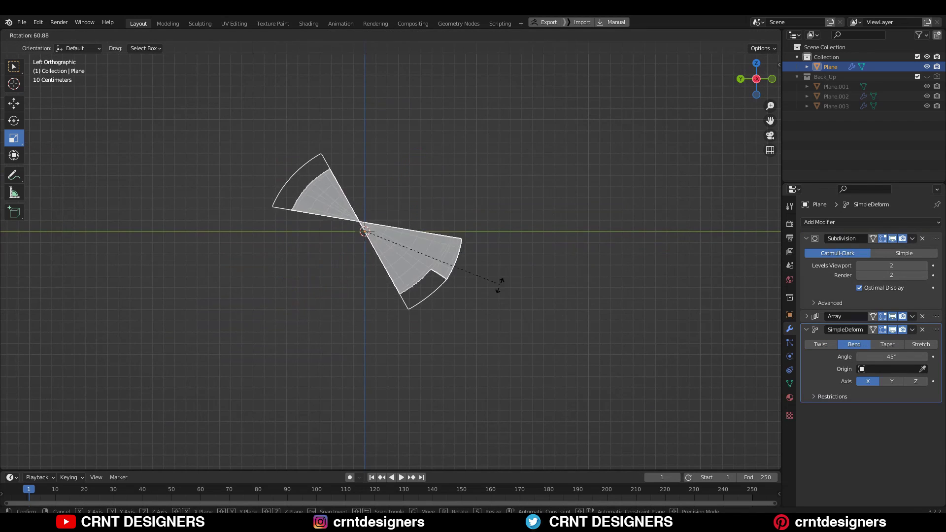
{"action": "left_click", "coordinate": [431, 315]}
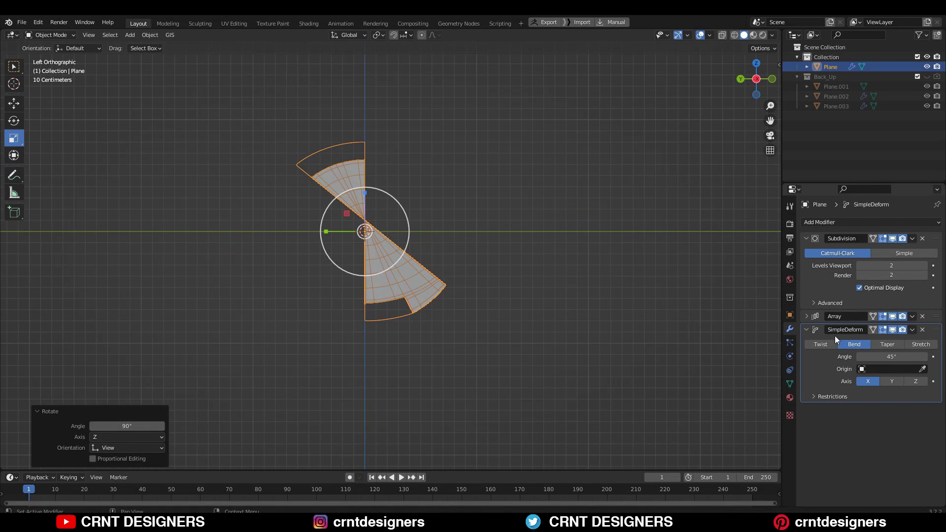
{"action": "left_click", "coordinate": [893, 330]}
{"action": "middle_click_drag", "start_coordinate": [342, 141], "coordinate": [529, 113]}
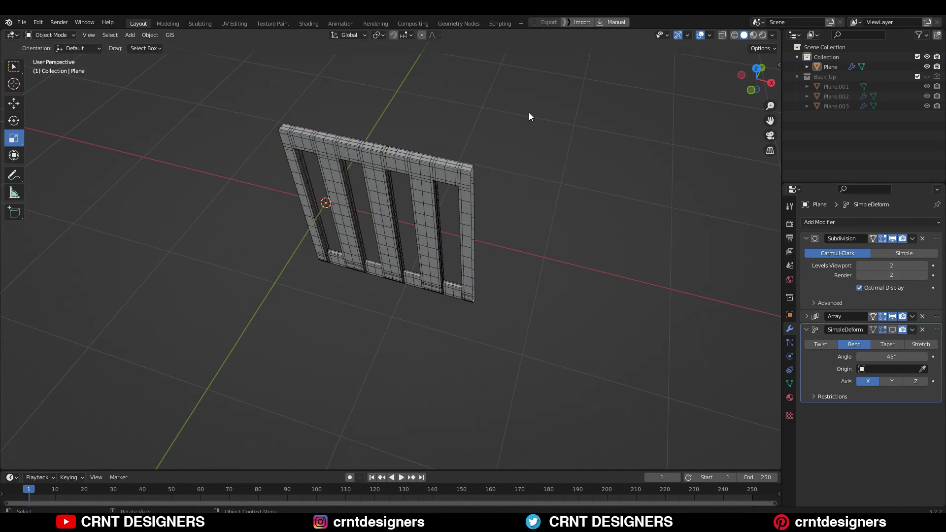
Step: Add a Plain Axes empty, show the Simple Deform in the viewport again, and use the empty as its origin
{"action": "key", "text": "shift+a"}
{"action": "mouse_move", "coordinate": [501, 207]}
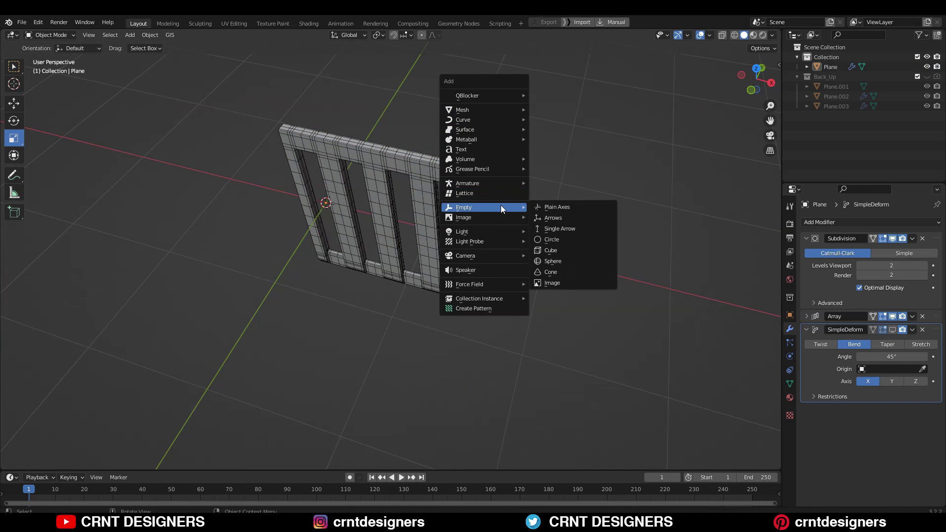
{"action": "left_click", "coordinate": [557, 207]}
{"action": "middle_click_drag", "start_coordinate": [378, 153], "coordinate": [427, 153]}
{"action": "left_click", "coordinate": [427, 153]}
{"action": "left_click", "coordinate": [892, 330]}
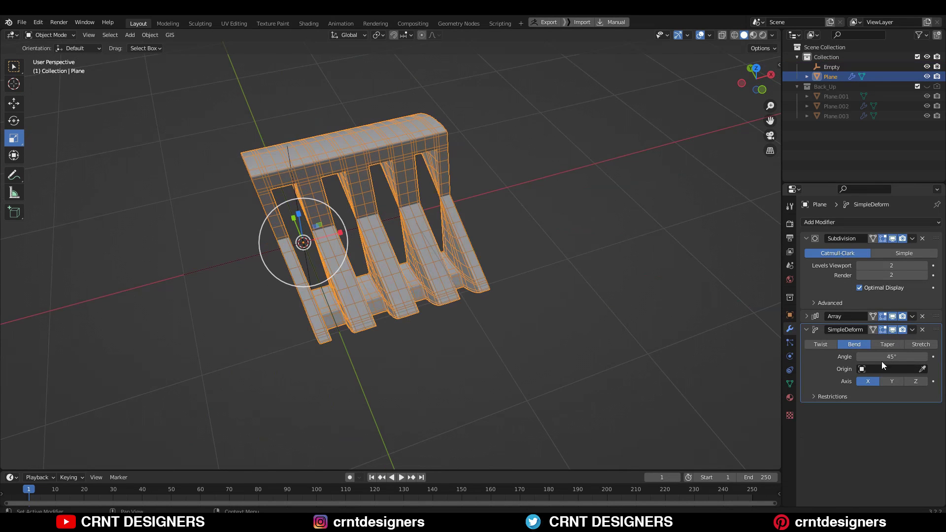
{"action": "left_click", "coordinate": [884, 369]}
{"action": "left_click", "coordinate": [884, 387]}
Step: Increase the bend angle and set the Simple Deform axis to Z so the frame curls into a cylinder
{"action": "middle_click_drag", "start_coordinate": [473, 217], "coordinate": [419, 150]}
{"action": "left_click_drag", "start_coordinate": [891, 357], "coordinate": [924, 356]}
{"action": "middle_click_drag", "start_coordinate": [397, 344], "coordinate": [473, 315]}
{"action": "left_click", "coordinate": [557, 207]}
{"action": "left_click", "coordinate": [700, 35]}
{"action": "middle_click_drag", "start_coordinate": [517, 140], "coordinate": [443, 183]}
{"action": "left_click", "coordinate": [896, 382]}
{"action": "middle_click_drag", "start_coordinate": [636, 320], "coordinate": [739, 301]}
{"action": "left_click", "coordinate": [916, 381]}
{"action": "middle_click_drag", "start_coordinate": [419, 216], "coordinate": [232, 217]}
{"action": "left_click", "coordinate": [700, 35]}
{"action": "middle_click_drag", "start_coordinate": [469, 165], "coordinate": [389, 193]}
{"action": "left_click", "coordinate": [382, 194]}
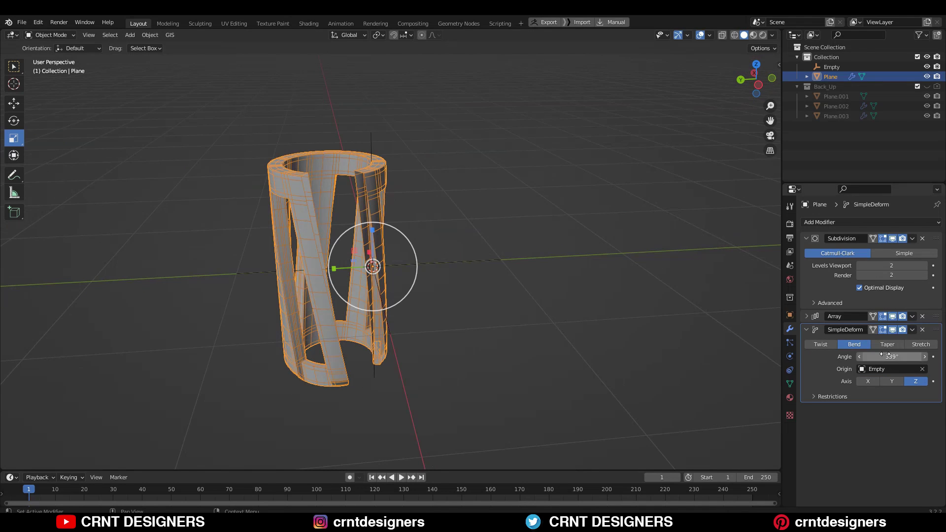
Step: Set the Simple Deform bend angle to 405° to close the cylinder's seam
{"action": "left_click_drag", "start_coordinate": [891, 357], "coordinate": [902, 357]}
{"action": "left_click", "coordinate": [490, 206]}
{"action": "middle_click_drag", "start_coordinate": [517, 190], "coordinate": [554, 237]}
{"action": "scroll", "coordinate": [555, 237], "scroll_direction": "up", "scroll_amount": 5}
{"action": "middle_click_drag", "start_coordinate": [473, 252], "coordinate": [513, 227], "text": "shift"}
{"action": "left_click", "coordinate": [894, 354]}
{"action": "type", "text": "40"}
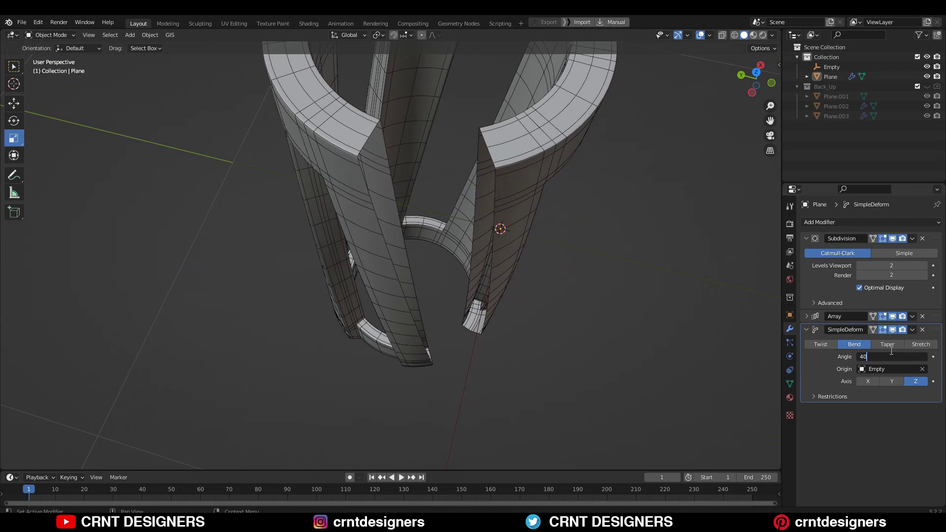
{"action": "type", "text": "0"}
{"action": "key", "text": "Return"}
{"action": "key", "text": "Return"}
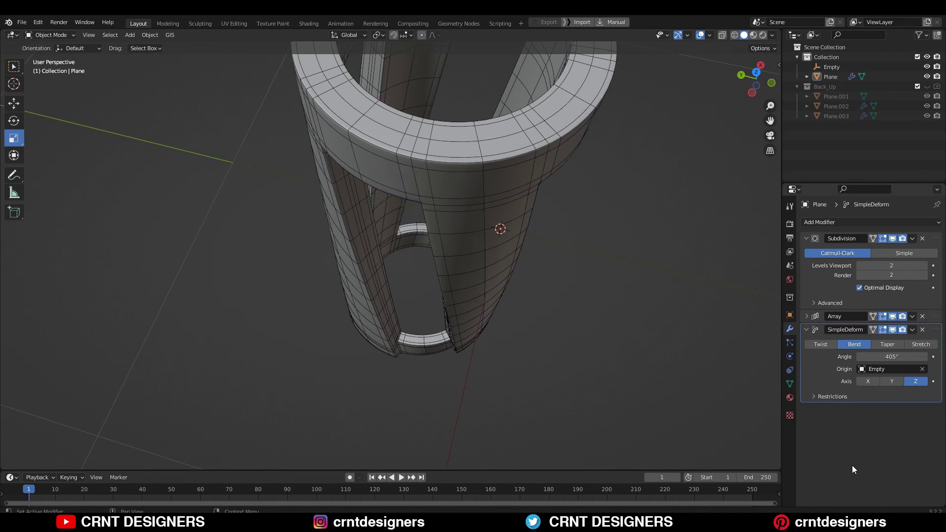
Step: Collapse the modifiers and move Subdivision to the end of the stack, after Simple Deform
{"action": "middle_click_drag", "start_coordinate": [559, 269], "coordinate": [474, 225]}
{"action": "left_click", "coordinate": [700, 35]}
{"action": "middle_click_drag", "start_coordinate": [547, 147], "coordinate": [628, 202]}
{"action": "middle_click_drag", "start_coordinate": [721, 185], "coordinate": [778, 216]}
{"action": "left_click", "coordinate": [806, 330]}
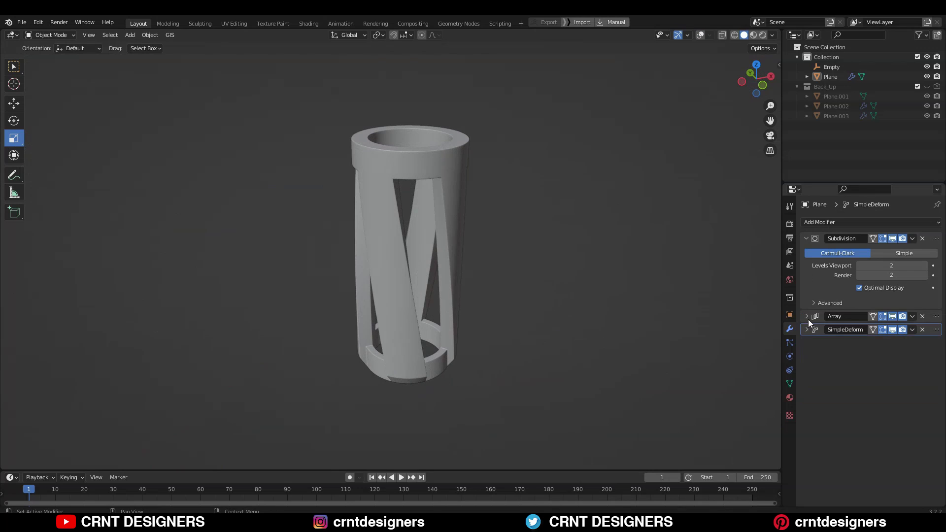
{"action": "left_click", "coordinate": [807, 238]}
{"action": "left_click_drag", "start_coordinate": [937, 239], "coordinate": [942, 313]}
{"action": "middle_click_drag", "start_coordinate": [725, 312], "coordinate": [542, 221]}
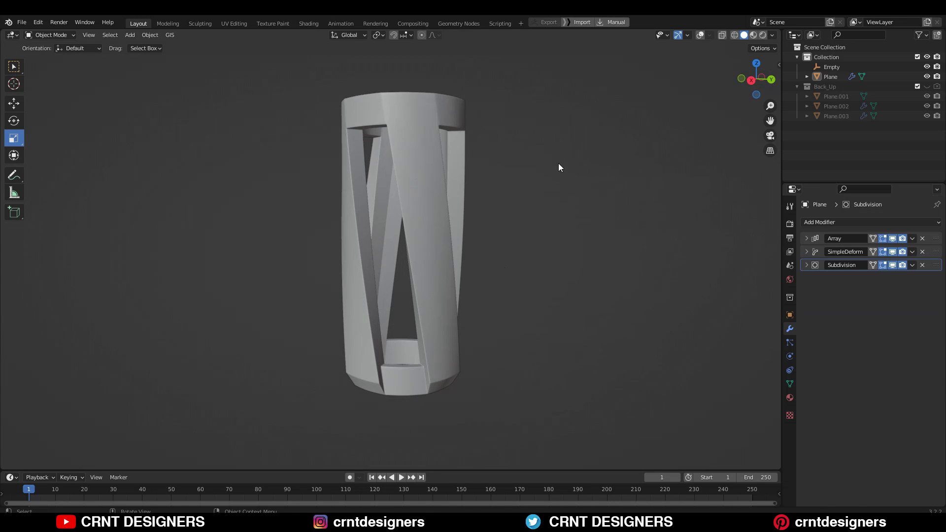
{"action": "middle_click_drag", "start_coordinate": [576, 154], "coordinate": [583, 179]}
Step: Show the viewport overlays, select the slotted cylinder and save the file
{"action": "left_click", "coordinate": [700, 35]}
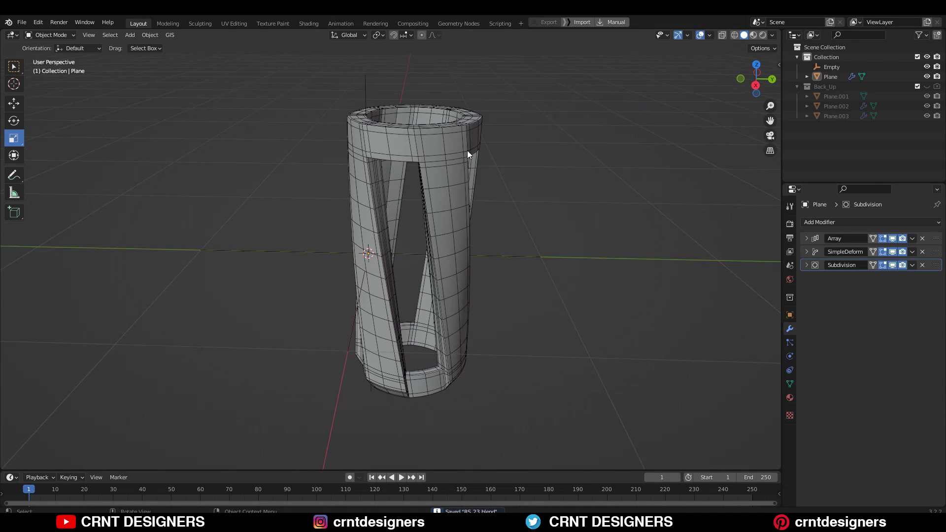
{"action": "left_click", "coordinate": [430, 173]}
{"action": "middle_click_drag", "start_coordinate": [430, 173], "coordinate": [444, 258]}
{"action": "key", "text": "ctrl+s"}
{"action": "scroll", "coordinate": [431, 193], "scroll_direction": "up", "scroll_amount": 2}
{"action": "scroll", "coordinate": [427, 250], "scroll_direction": "up", "scroll_amount": 1}
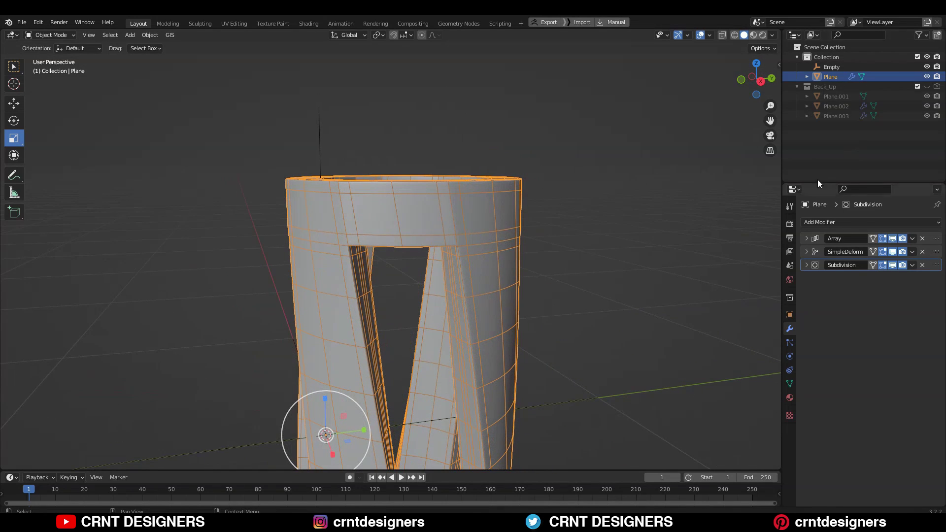
Step: Turn off the viewport display of Array and Simple Deform and view the single frame from the back
{"action": "left_click", "coordinate": [797, 86]}
{"action": "left_click", "coordinate": [893, 239]}
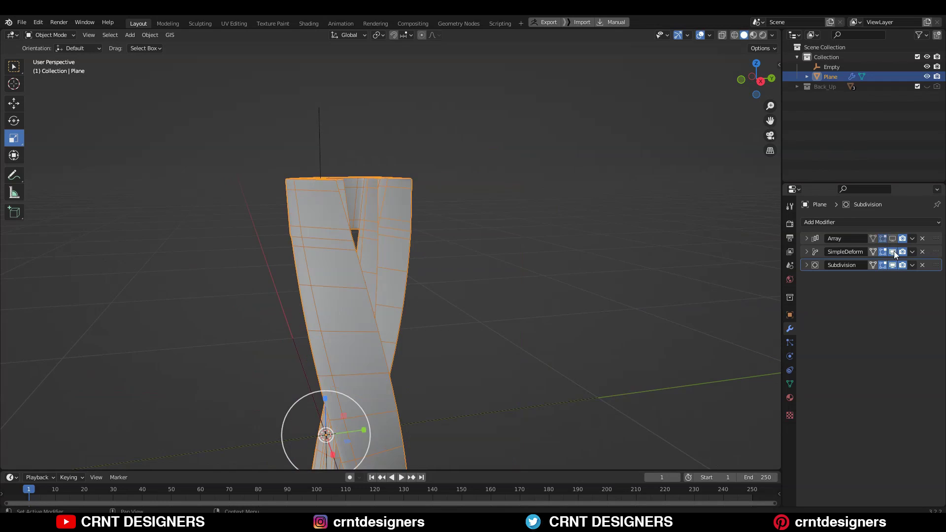
{"action": "left_click", "coordinate": [893, 252]}
{"action": "middle_click_drag", "start_coordinate": [616, 265], "coordinate": [518, 245]}
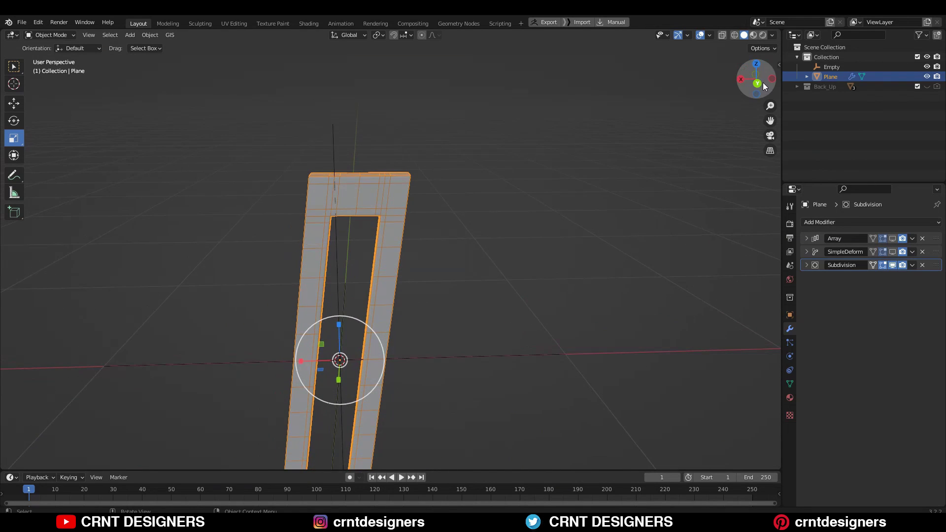
{"action": "left_click", "coordinate": [757, 83]}
{"action": "scroll", "coordinate": [434, 240], "scroll_direction": "up", "scroll_amount": 1}
{"action": "middle_click_drag", "start_coordinate": [434, 239], "coordinate": [499, 114], "text": "shift"}
Step: Back up a copy of the frame in Back_Up, disable Subdivision's Edit Mode display and open the mesh for editing
{"action": "left_click", "coordinate": [494, 99]}
{"action": "key", "text": "Tab"}
{"action": "key", "text": "Tab"}
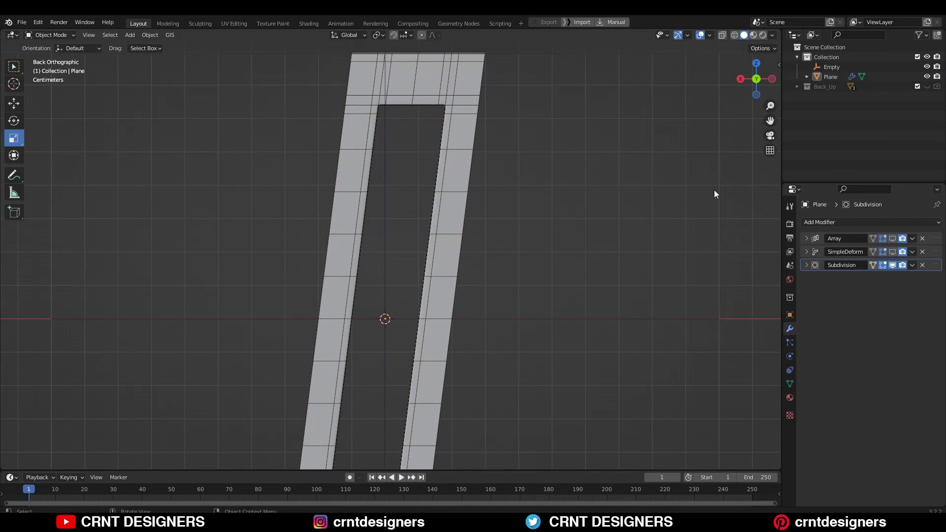
{"action": "left_click", "coordinate": [883, 265]}
{"action": "key", "text": "Tab"}
{"action": "middle_click_drag", "start_coordinate": [428, 64], "coordinate": [412, 185], "text": "shift"}
{"action": "scroll", "coordinate": [412, 185], "scroll_direction": "up", "scroll_amount": 3}
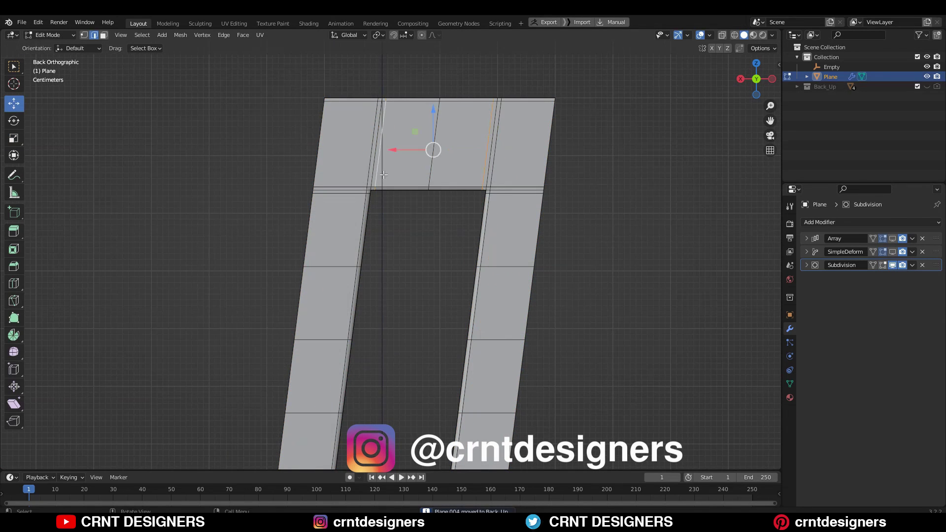
Step: Dissolve the extra support edges around the upper end of the frame's slot
{"action": "key", "text": "ctrl+x"}
{"action": "scroll", "coordinate": [470, 217], "scroll_direction": "down", "scroll_amount": 4}
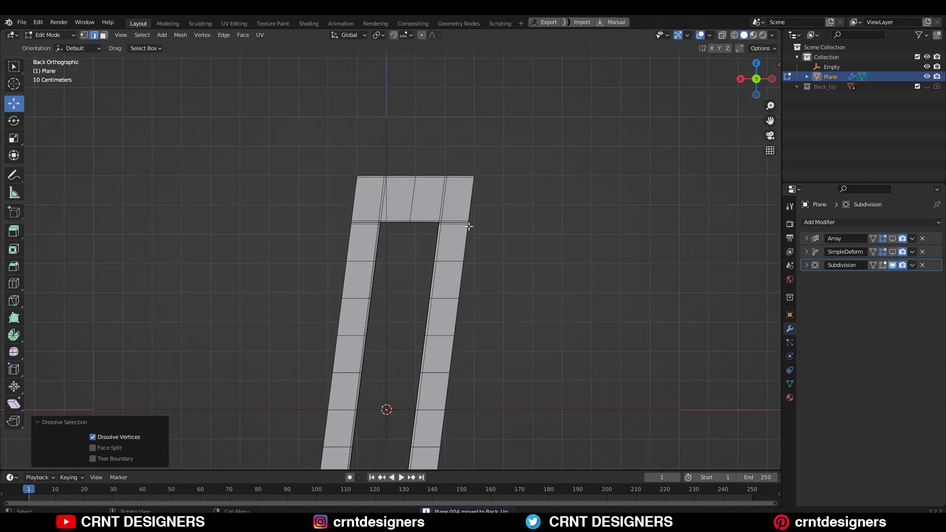
{"action": "key", "text": "ctrl+x"}
{"action": "scroll", "coordinate": [361, 229], "scroll_direction": "up", "scroll_amount": 5}
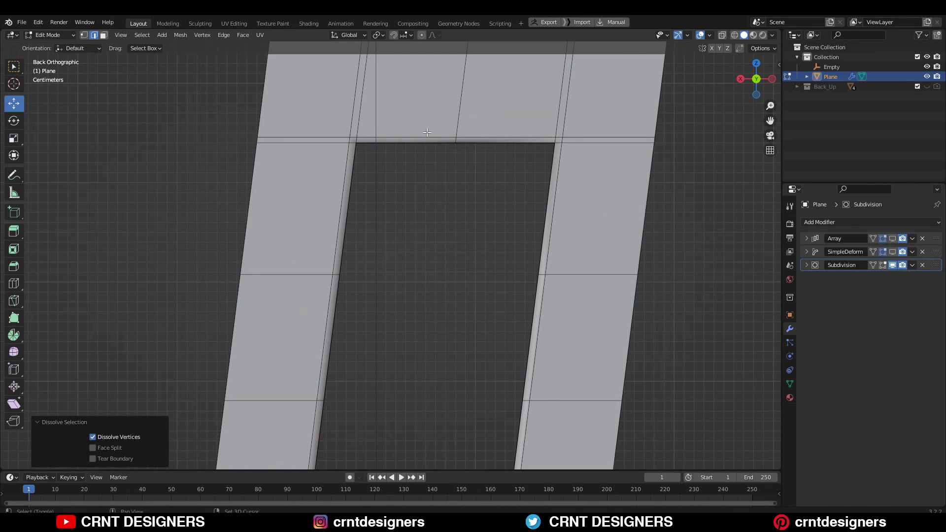
Step: In wireframe, move the middle vertices of the slot's upper border up about 0.011 m along Z
{"action": "left_click", "coordinate": [735, 35]}
{"action": "key", "text": "1"}
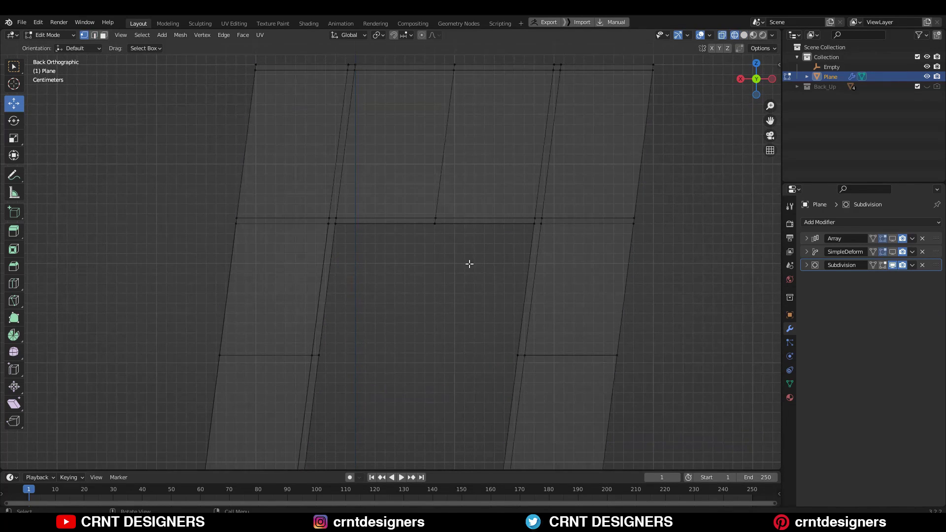
{"action": "scroll", "coordinate": [542, 216], "scroll_direction": "up", "scroll_amount": 3}
{"action": "left_click_drag", "start_coordinate": [355, 187], "coordinate": [356, 184]}
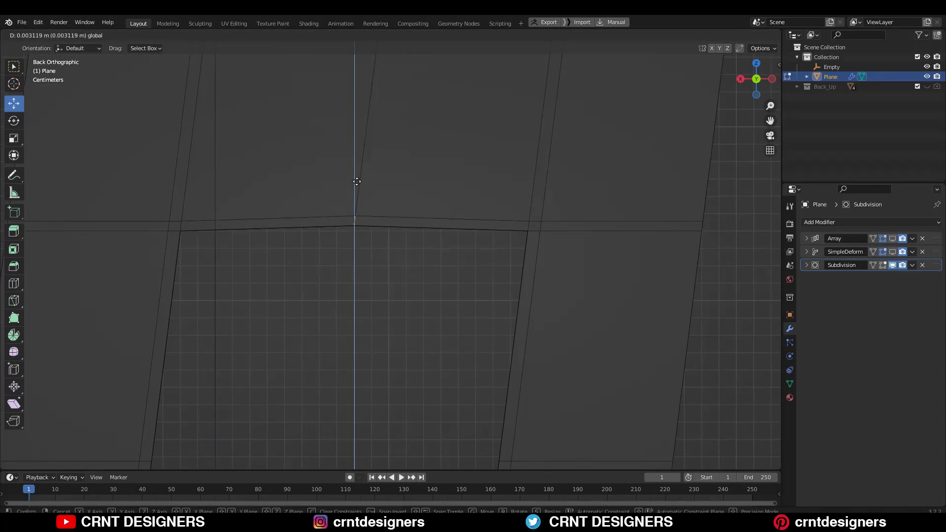
{"action": "left_click", "coordinate": [360, 164]}
{"action": "scroll", "coordinate": [353, 215], "scroll_direction": "down", "scroll_amount": 3}
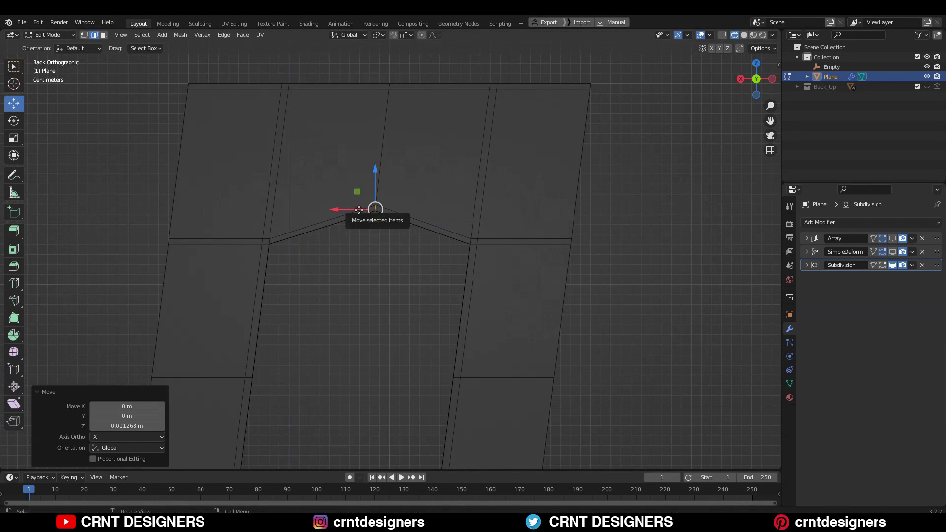
{"action": "left_click_drag", "start_coordinate": [359, 209], "coordinate": [358, 208]}
Step: Return to Object Mode in solid shading and shade the frame smooth
{"action": "key", "text": "Tab"}
{"action": "scroll", "coordinate": [387, 253], "scroll_direction": "down", "scroll_amount": 3}
{"action": "left_click", "coordinate": [707, 35]}
{"action": "left_click", "coordinate": [702, 35]}
{"action": "left_click", "coordinate": [744, 35]}
{"action": "left_click", "coordinate": [700, 35]}
{"action": "mouse_move", "coordinate": [483, 232]}
{"action": "middle_mouse_down"}
{"action": "mouse_move", "coordinate": [453, 259]}
{"action": "mouse_move", "coordinate": [420, 256]}
{"action": "middle_mouse_up"}
{"action": "right_click", "coordinate": [420, 256]}
{"action": "left_click", "coordinate": [420, 224]}
Step: Show Array and Simple Deform in the viewport and inspect the cylinder's rounded slots without overlays
{"action": "middle_click_drag", "start_coordinate": [425, 357], "coordinate": [680, 163]}
{"action": "left_click", "coordinate": [893, 239]}
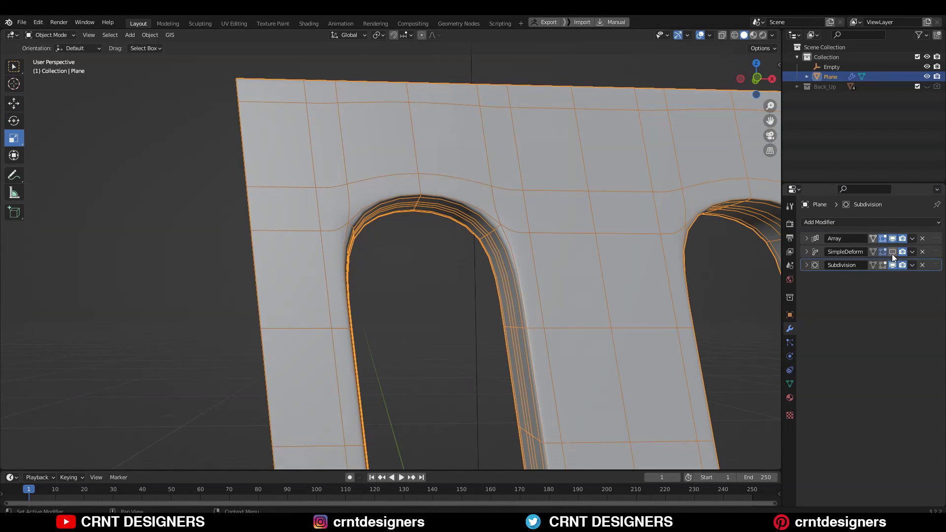
{"action": "left_click", "coordinate": [892, 251]}
{"action": "middle_click_drag", "start_coordinate": [563, 240], "coordinate": [398, 169]}
{"action": "left_click", "coordinate": [700, 35]}
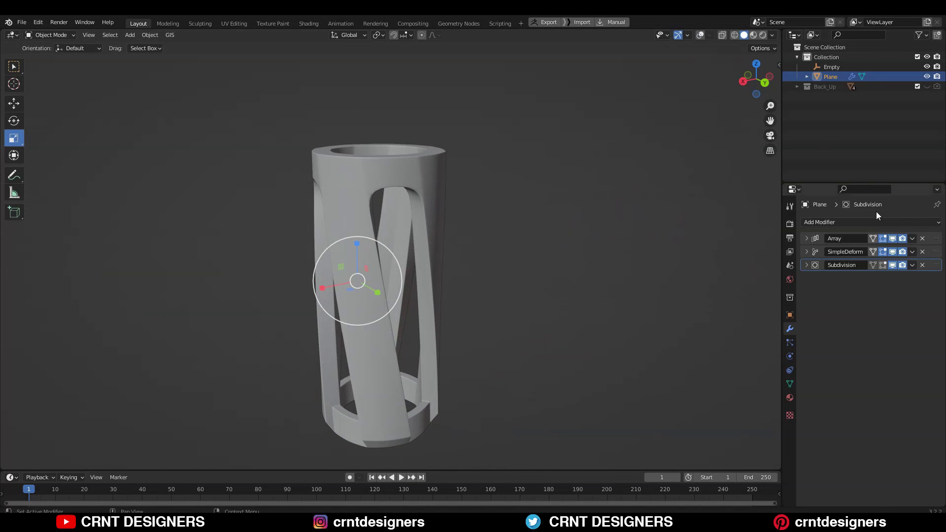
Step: Hide Array and Simple Deform in the viewport again and open the frame mesh for editing
{"action": "left_click", "coordinate": [893, 238]}
{"action": "left_click", "coordinate": [893, 252]}
{"action": "middle_click_drag", "start_coordinate": [523, 207], "coordinate": [653, 28]}
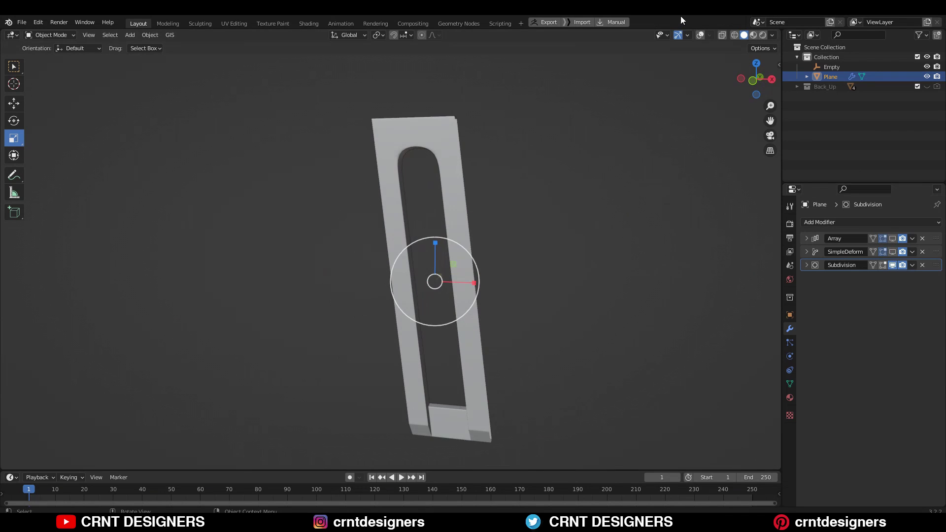
{"action": "scroll", "coordinate": [428, 127], "scroll_direction": "up", "scroll_amount": 3}
{"action": "key", "text": "Tab"}
{"action": "middle_click_drag", "start_coordinate": [403, 200], "coordinate": [397, 146]}
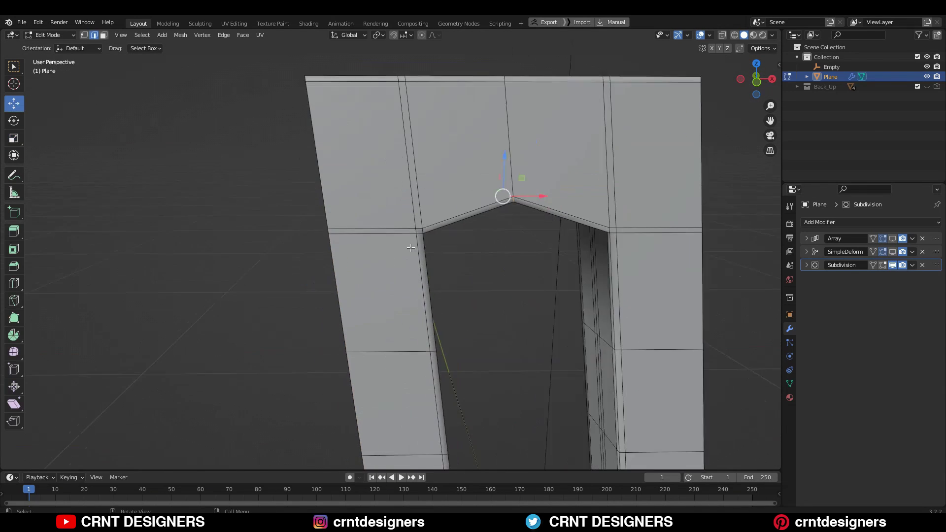
Step: Connect the vertex pairs diagonally across both upper slot corners on the frame's front face
{"action": "scroll", "coordinate": [424, 228], "scroll_direction": "up", "scroll_amount": 2}
{"action": "key", "text": "1"}
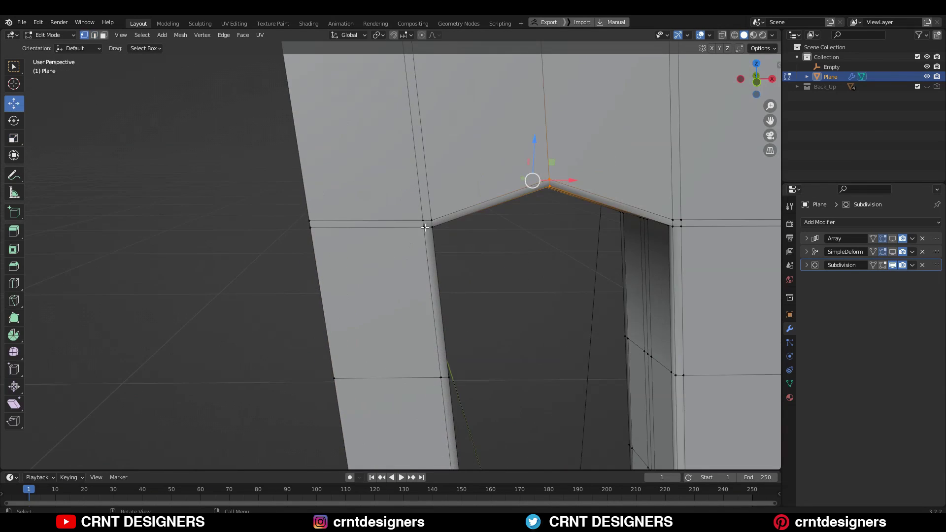
{"action": "left_click", "coordinate": [420, 219], "text": "shift"}
{"action": "left_click", "coordinate": [673, 227]}
{"action": "left_click", "coordinate": [682, 220], "text": "shift"}
{"action": "right_click", "coordinate": [706, 186]}
{"action": "left_click", "coordinate": [705, 183]}
Step: Dissolve the redundant support edges beside the upper slot corners on the front face
{"action": "middle_click_drag", "start_coordinate": [680, 224], "coordinate": [618, 218], "text": "shift"}
{"action": "key", "text": "2"}
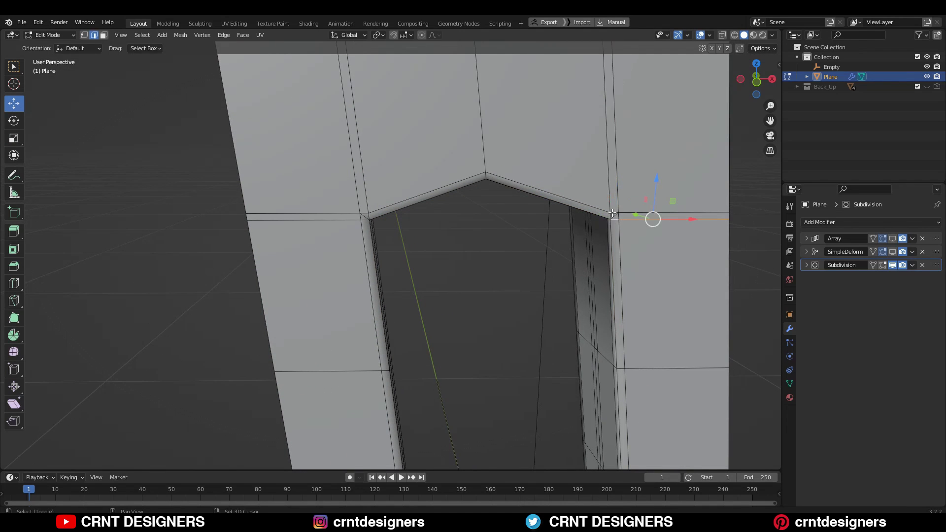
{"action": "key", "text": "ctrl+x"}
{"action": "scroll", "coordinate": [443, 331], "scroll_direction": "down", "scroll_amount": 5}
Step: Connect the vertex pairs diagonally across the upper slot corners on the frame's back face
{"action": "middle_click_drag", "start_coordinate": [443, 331], "coordinate": [351, 292]}
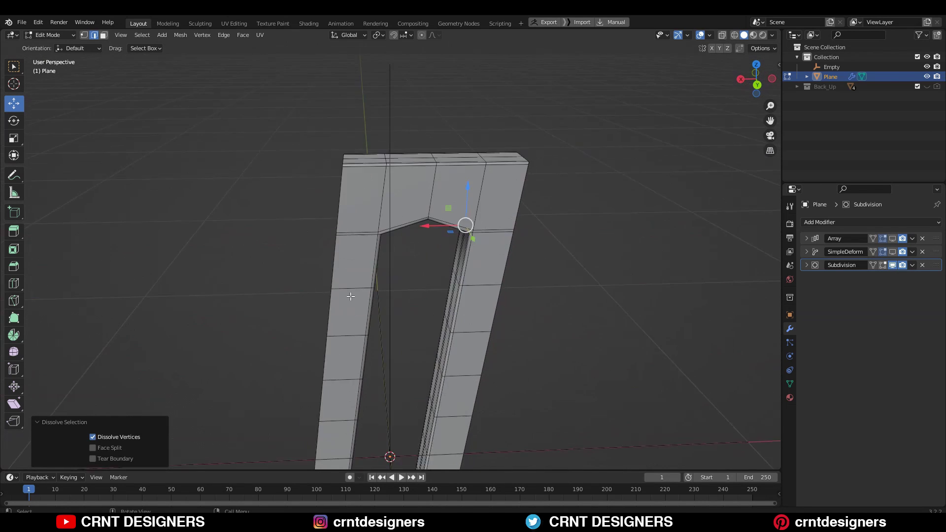
{"action": "scroll", "coordinate": [384, 214], "scroll_direction": "up", "scroll_amount": 4}
{"action": "middle_click_drag", "start_coordinate": [384, 214], "coordinate": [382, 193]}
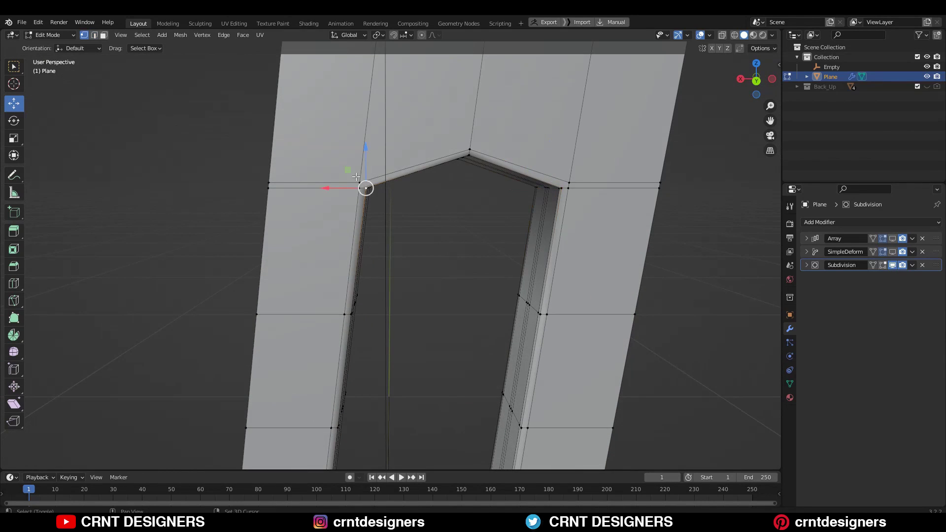
{"action": "left_click", "coordinate": [356, 177], "text": "shift"}
{"action": "right_click", "coordinate": [330, 148]}
{"action": "left_click", "coordinate": [330, 146]}
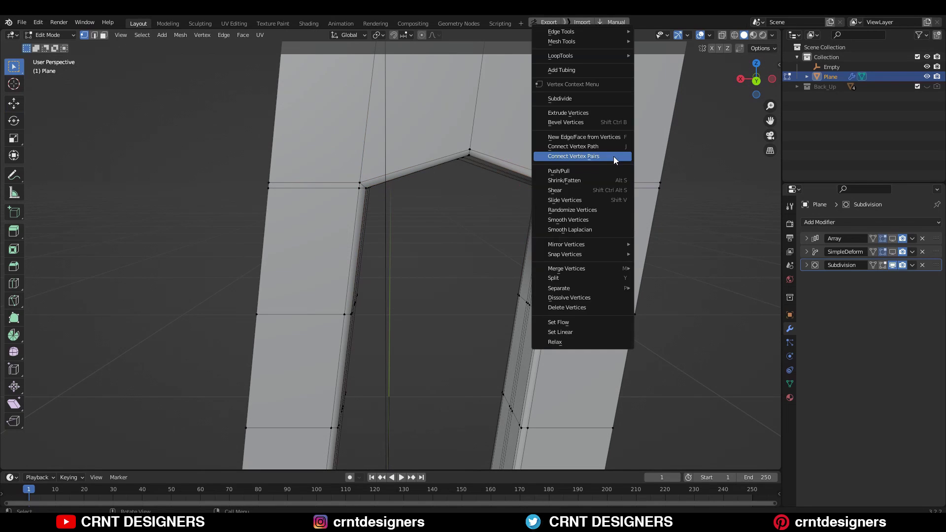
Step: Dissolve the redundant support edges at the back slot corners, then return to Object Mode without overlays
{"action": "key", "text": "ctrl+x"}
{"action": "middle_click_drag", "start_coordinate": [341, 192], "coordinate": [622, 294], "text": "ctrl"}
{"action": "key", "text": "Tab"}
{"action": "left_click", "coordinate": [700, 35]}
{"action": "middle_click_drag", "start_coordinate": [472, 210], "coordinate": [450, 312], "text": "ctrl"}
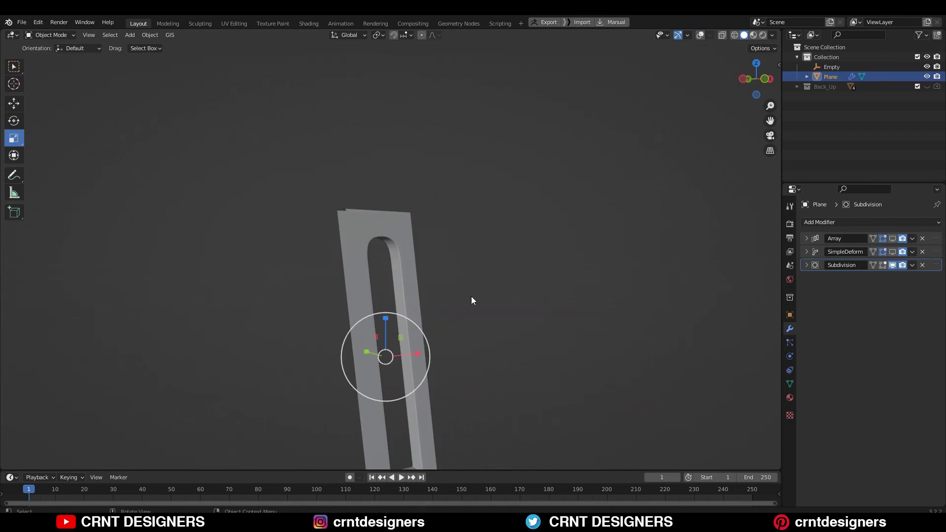
Step: Enable the viewport display of the Array and Simple Deform modifiers and inspect the bent cylinder with its wireframe overlay
{"action": "scroll", "coordinate": [450, 312], "scroll_direction": "up", "scroll_amount": 3}
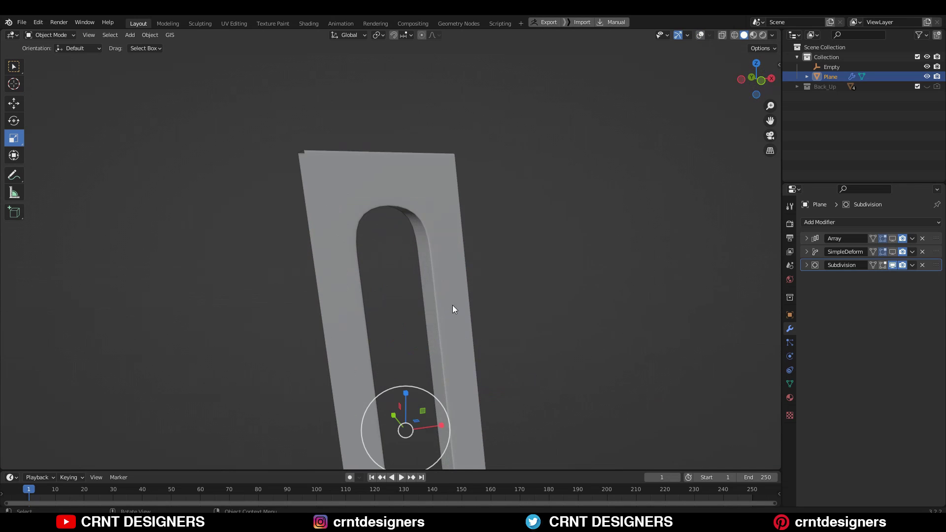
{"action": "left_click", "coordinate": [893, 239]}
{"action": "left_click", "coordinate": [893, 251]}
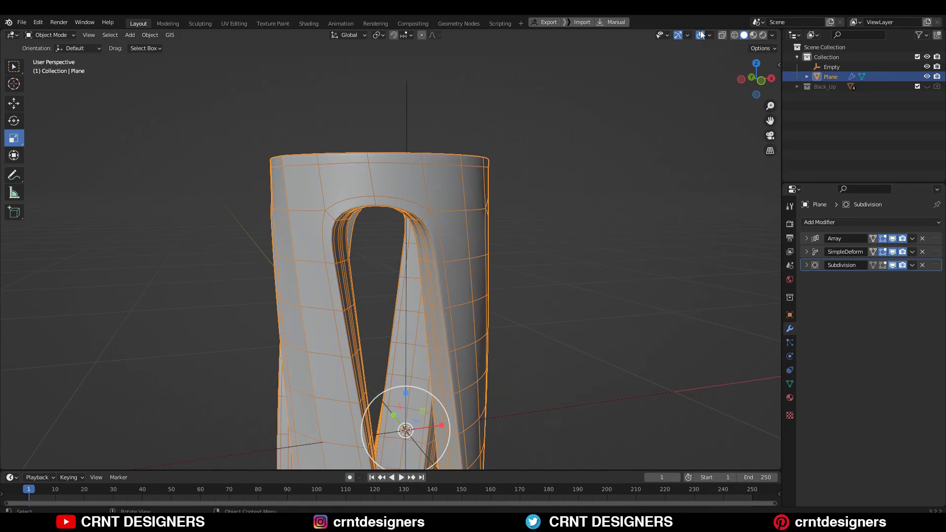
{"action": "middle_click_drag", "start_coordinate": [585, 134], "coordinate": [404, 266]}
{"action": "scroll", "coordinate": [454, 251], "scroll_direction": "down", "scroll_amount": 4}
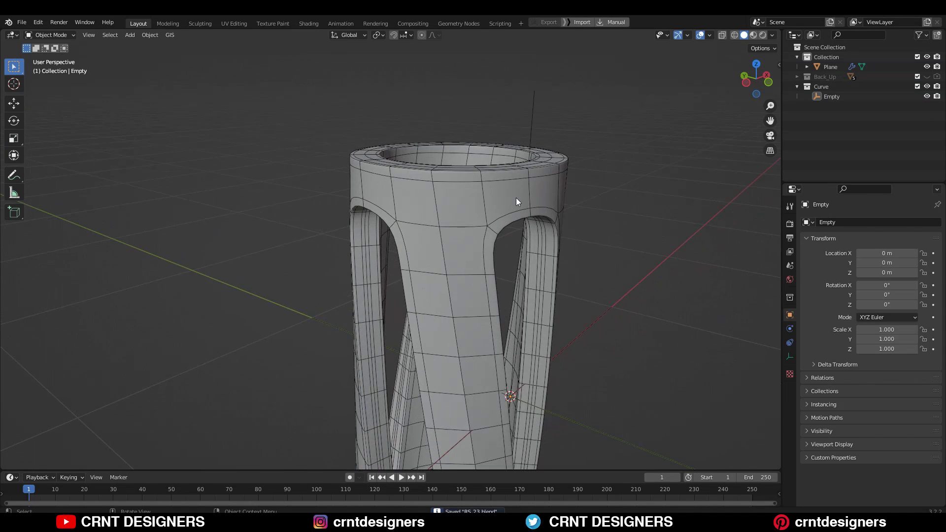
Step: Apply the cylinder's Array and Simple Deform modifiers, keep the Subdivision modifier, and hide the overlays
{"action": "left_click", "coordinate": [908, 251]}
{"action": "left_click", "coordinate": [913, 239]}
{"action": "left_click", "coordinate": [651, 190]}
{"action": "left_click", "coordinate": [700, 35]}
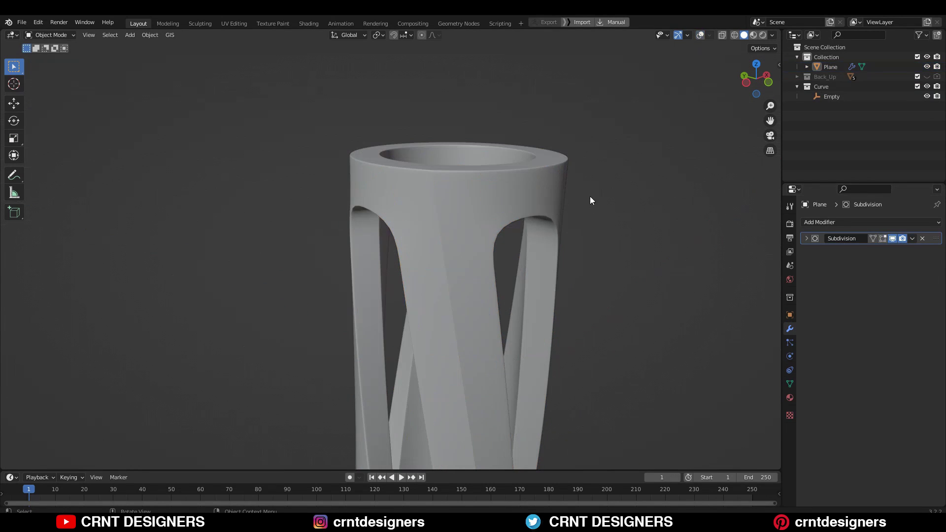
Step: Merge the cylinder's overlapping vertices by distance and return to Object Mode
{"action": "middle_click_drag", "start_coordinate": [603, 185], "coordinate": [516, 168]}
{"action": "left_click", "coordinate": [700, 35]}
{"action": "key", "text": "Tab"}
{"action": "middle_click_drag", "start_coordinate": [594, 180], "coordinate": [537, 161]}
{"action": "key", "text": "m"}
{"action": "left_click", "coordinate": [485, 240]}
{"action": "scroll", "coordinate": [499, 255], "scroll_direction": "down", "scroll_amount": 3}
{"action": "scroll", "coordinate": [536, 161], "scroll_direction": "up", "scroll_amount": 5}
{"action": "middle_click_drag", "start_coordinate": [538, 231], "coordinate": [623, 350]}
{"action": "key", "text": "Tab"}
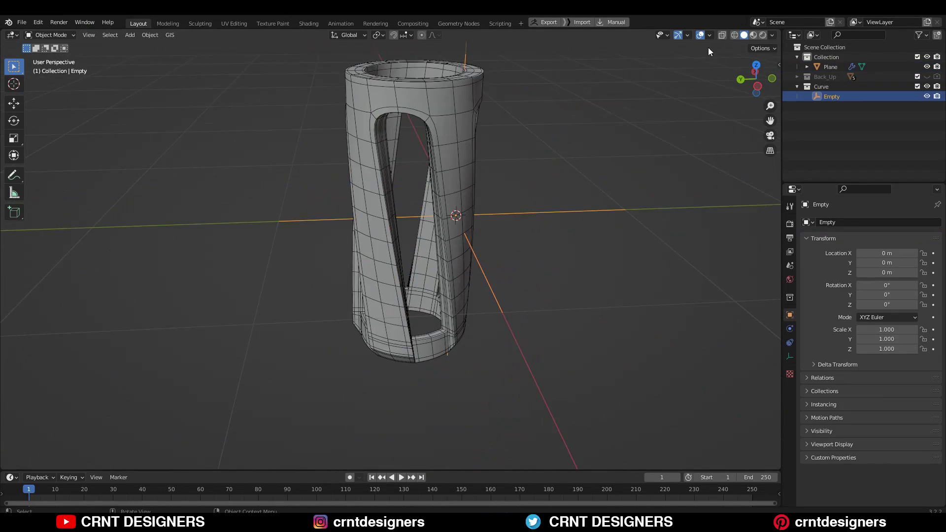
Step: Dissolve the support loops around the cylinder's top rim, bevel its outer and inner edge loops, and view the result without overlays
{"action": "mouse_move", "coordinate": [708, 47]}
{"action": "middle_mouse_down"}
{"action": "mouse_move", "coordinate": [533, 262]}
{"action": "mouse_move", "coordinate": [654, 78]}
{"action": "middle_mouse_up"}
{"action": "left_click", "coordinate": [772, 35]}
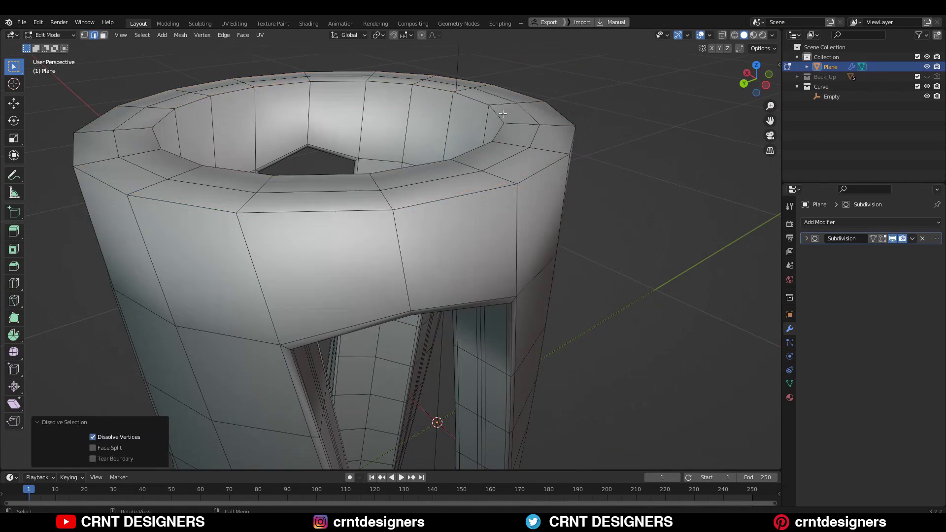
{"action": "key", "text": "ctrl+b"}
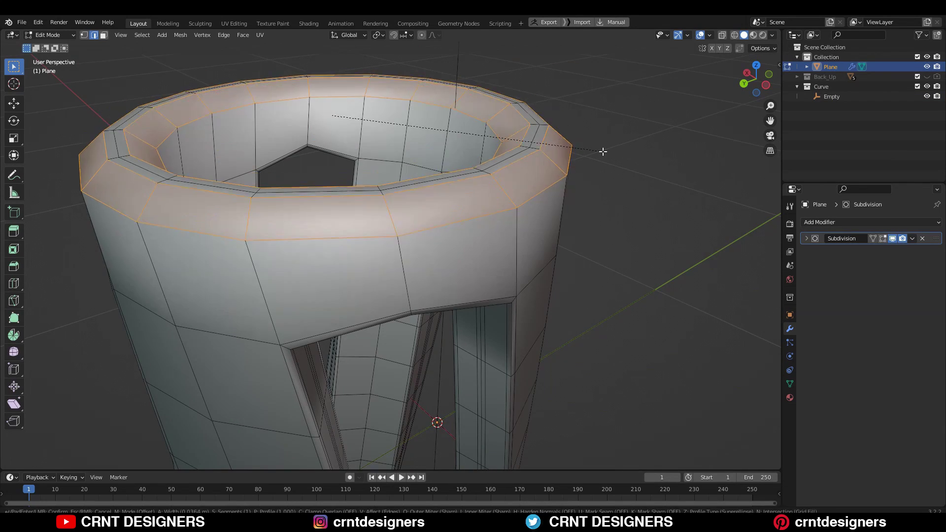
{"action": "left_click", "coordinate": [603, 151]}
{"action": "left_click", "coordinate": [700, 35]}
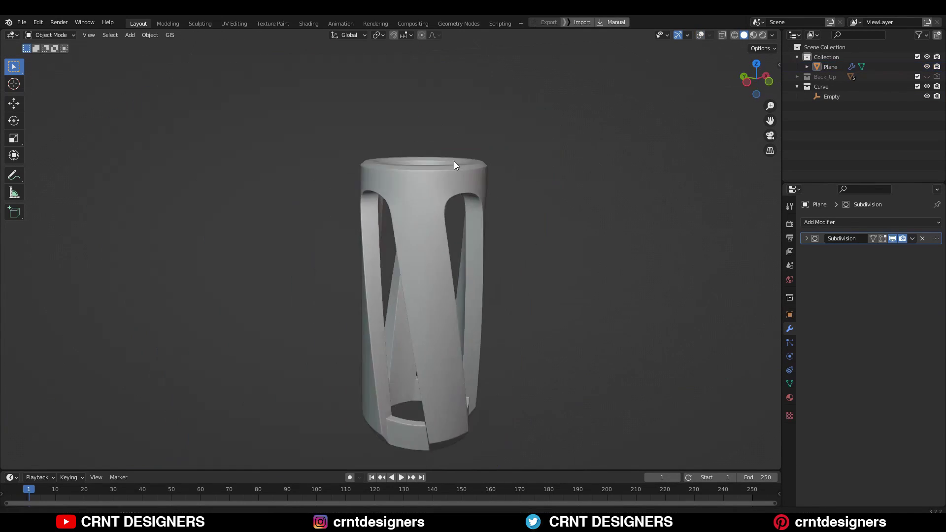
{"action": "middle_click_drag", "start_coordinate": [454, 161], "coordinate": [573, 303]}
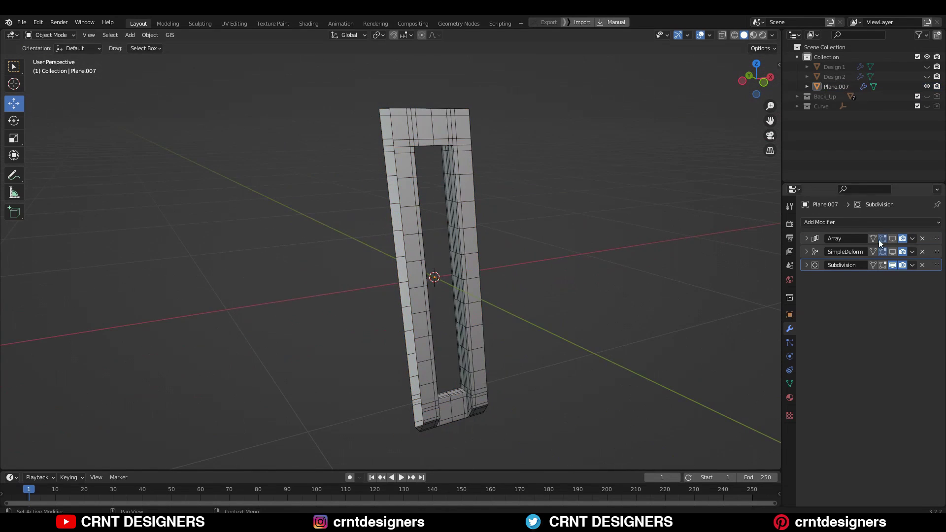
Step: Enable the viewport display of the Array and Simple Deform modifiers on the square-slotted frame Plane.007 and hide the overlays
{"action": "left_click", "coordinate": [893, 238]}
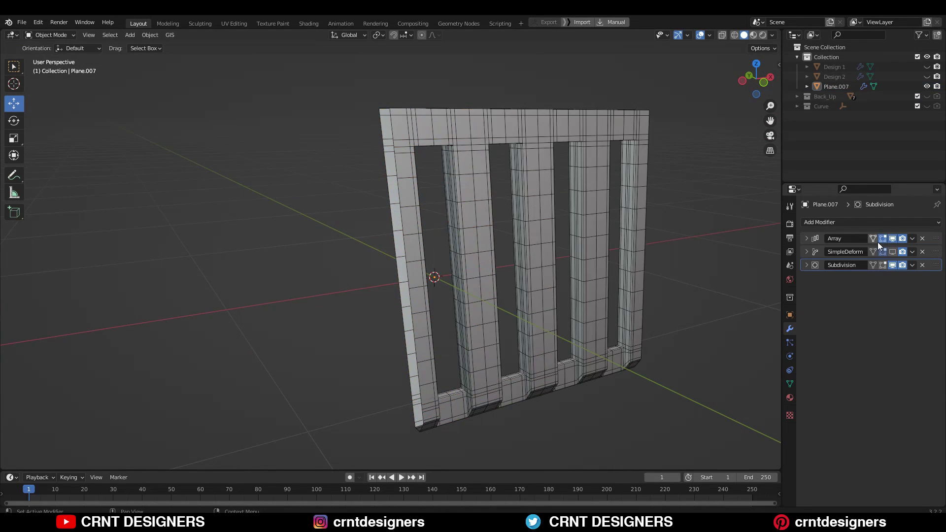
{"action": "middle_click_drag", "start_coordinate": [656, 242], "coordinate": [612, 242]}
{"action": "left_click", "coordinate": [892, 251]}
{"action": "middle_click_drag", "start_coordinate": [365, 189], "coordinate": [485, 222]}
{"action": "key", "text": "shift+alt+z"}
{"action": "middle_click_drag", "start_coordinate": [680, 76], "coordinate": [743, 157]}
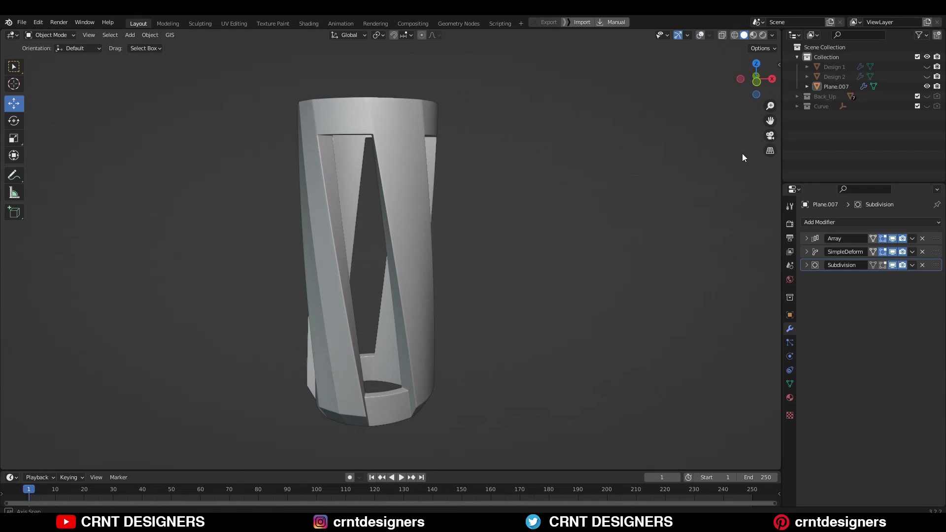
Step: Add a second Subdivision Surface modifier to Plane.007 and place it first in the modifier stack
{"action": "left_click", "coordinate": [807, 266]}
{"action": "left_click", "coordinate": [819, 223]}
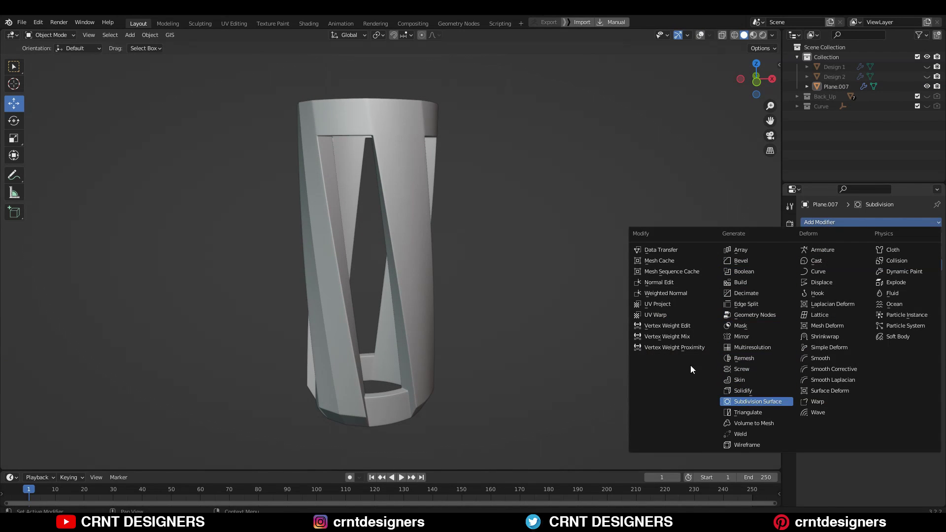
{"action": "key", "text": "Return"}
{"action": "middle_click_drag", "start_coordinate": [483, 230], "coordinate": [656, 269]}
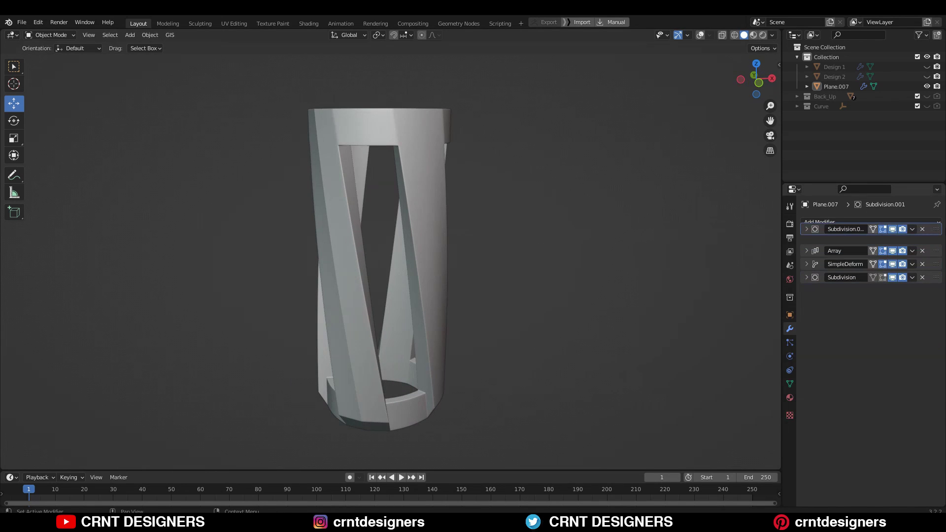
{"action": "middle_click_drag", "start_coordinate": [545, 266], "coordinate": [857, 313]}
{"action": "middle_click_drag", "start_coordinate": [504, 215], "coordinate": [608, 211]}
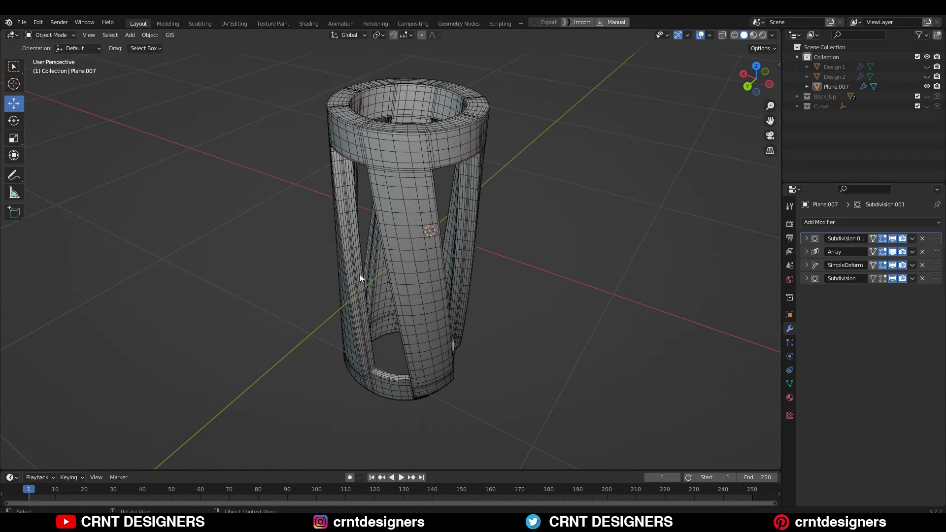
Step: Inspect the square-slotted cylinder with and without overlays, comparing viewport levels 2 and 1 of the first Subdivision modifier
{"action": "middle_click_drag", "start_coordinate": [449, 336], "coordinate": [619, 83]}
{"action": "left_click", "coordinate": [700, 35]}
{"action": "middle_click_drag", "start_coordinate": [641, 124], "coordinate": [693, 52]}
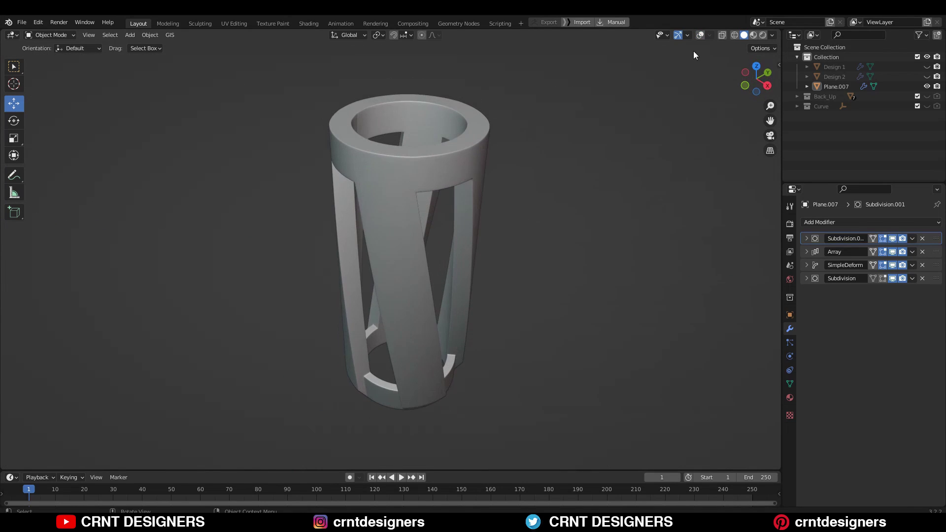
{"action": "left_click", "coordinate": [700, 35]}
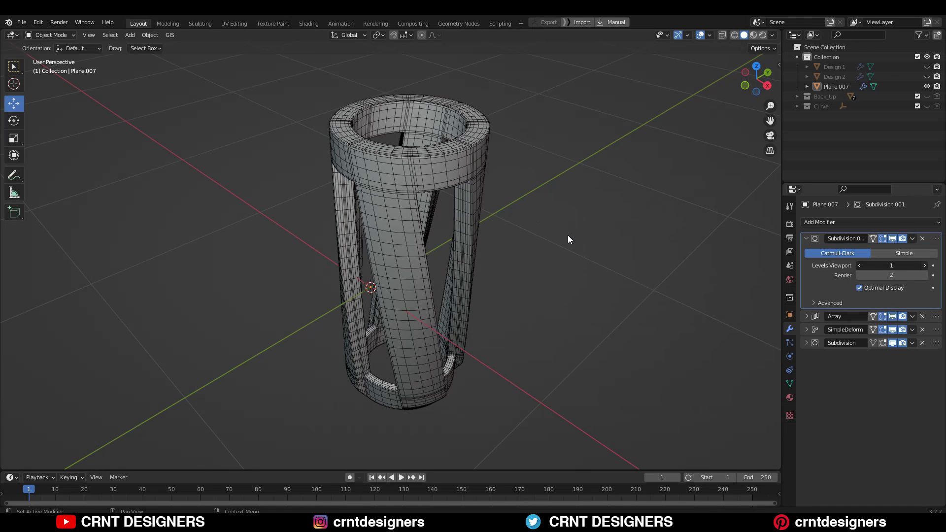
{"action": "key", "text": "ctrl+2"}
{"action": "middle_click_drag", "start_coordinate": [436, 103], "coordinate": [766, 266]}
{"action": "key", "text": "ctrl+1"}
{"action": "middle_click_drag", "start_coordinate": [563, 222], "coordinate": [510, 232]}
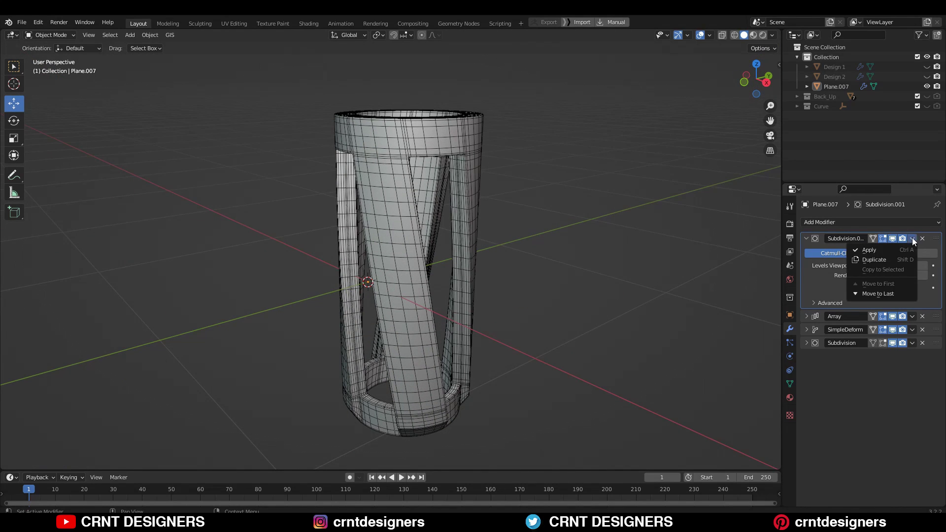
Step: Apply the first Subdivision, Array and Simple Deform modifiers on Plane.007, keeping only the last Subdivision modifier
{"action": "left_click", "coordinate": [869, 250]}
{"action": "left_click", "coordinate": [913, 239]}
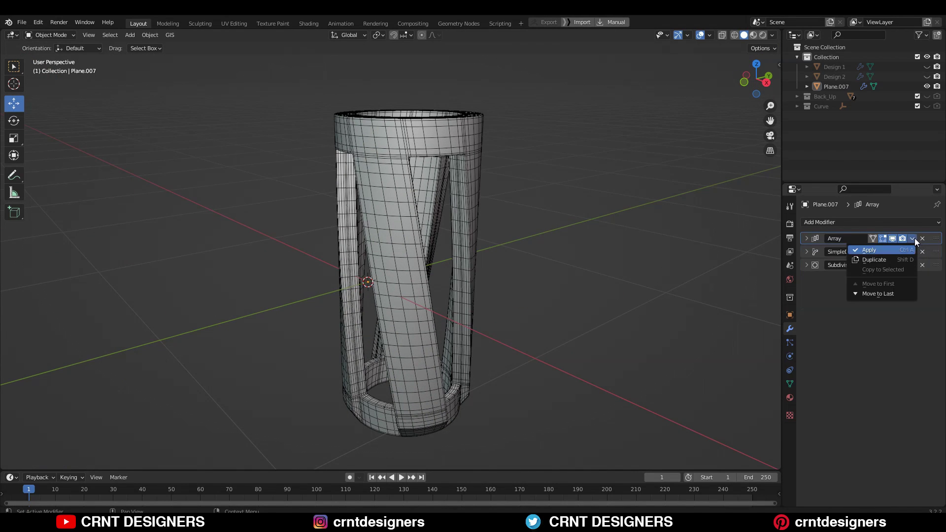
{"action": "left_click", "coordinate": [913, 249]}
{"action": "left_click", "coordinate": [915, 238]}
{"action": "left_click", "coordinate": [907, 253]}
Step: Merge all overlapping vertices of the square-slotted cylinder by distance at 0.0001 m and return to Object Mode
{"action": "middle_click_drag", "start_coordinate": [552, 227], "coordinate": [451, 233]}
{"action": "key", "text": "Tab"}
{"action": "key", "text": "Tab"}
{"action": "left_click", "coordinate": [700, 35]}
{"action": "middle_click_drag", "start_coordinate": [512, 202], "coordinate": [469, 317]}
{"action": "left_click", "coordinate": [701, 35]}
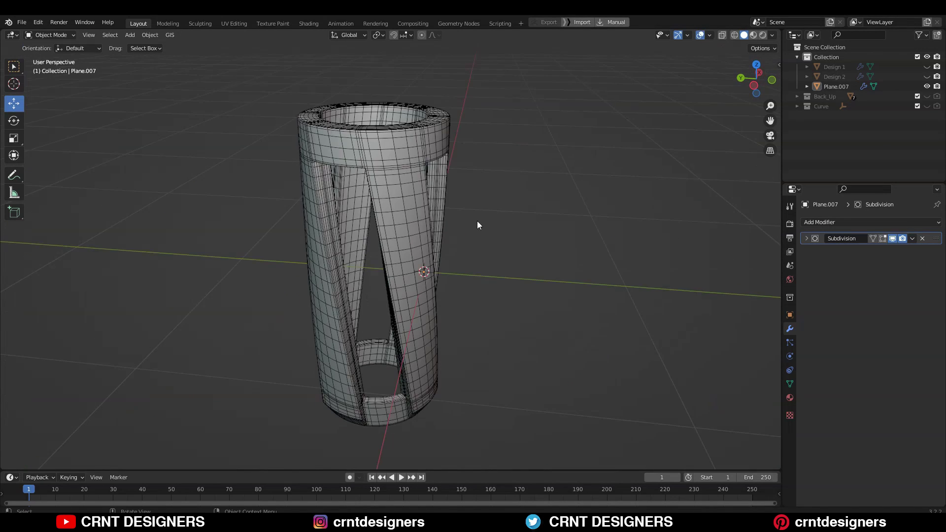
{"action": "key", "text": "Tab"}
{"action": "left_click", "coordinate": [445, 262]}
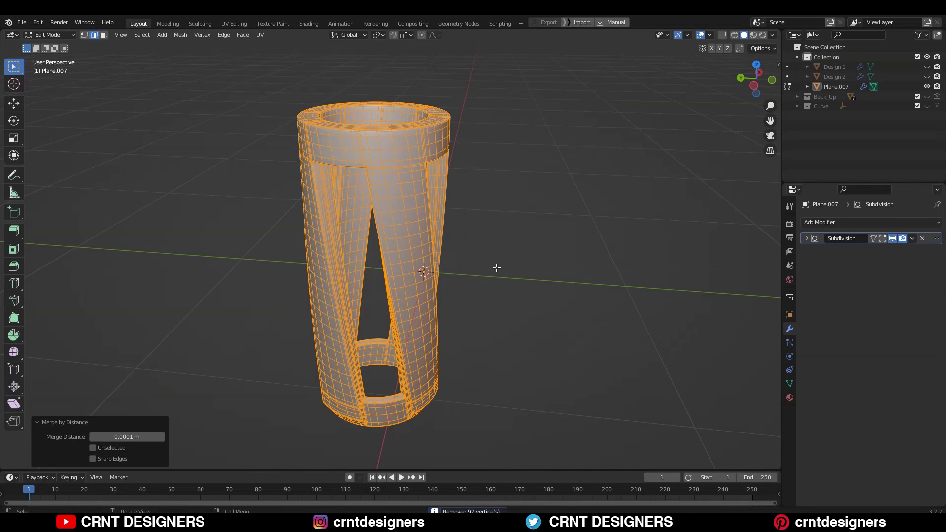
{"action": "middle_click_drag", "start_coordinate": [494, 268], "coordinate": [583, 234]}
{"action": "left_click", "coordinate": [584, 234]}
{"action": "key", "text": "Tab"}
Step: Check the merged cylinder without overlays, then dissolve the first redundant support loops around its top rim
{"action": "middle_click_drag", "start_coordinate": [460, 211], "coordinate": [518, 98]}
{"action": "left_click", "coordinate": [700, 35]}
{"action": "middle_click_drag", "start_coordinate": [619, 219], "coordinate": [602, 196]}
{"action": "scroll", "coordinate": [569, 276], "scroll_direction": "up", "scroll_amount": 3}
{"action": "middle_click_drag", "start_coordinate": [568, 276], "coordinate": [666, 138]}
{"action": "left_click", "coordinate": [701, 35]}
{"action": "left_click", "coordinate": [542, 197]}
{"action": "key", "text": "Tab"}
{"action": "scroll", "coordinate": [567, 236], "scroll_direction": "up", "scroll_amount": 6}
{"action": "left_click", "coordinate": [602, 249], "text": "alt"}
{"action": "left_click", "coordinate": [612, 250], "text": "alt+shift"}
{"action": "key", "text": "ctrl+x"}
{"action": "mouse_move", "coordinate": [581, 252]}
{"action": "middle_mouse_down"}
{"action": "mouse_move", "coordinate": [604, 258]}
{"action": "mouse_move", "coordinate": [578, 259]}
{"action": "middle_mouse_up"}
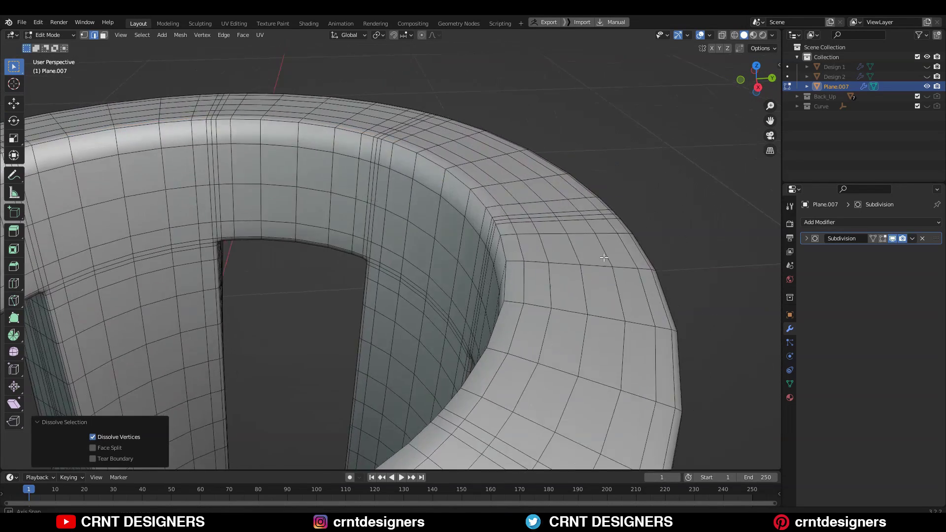
Step: Dissolve the remaining support edge loops beside the outer and inner edges of the top rim
{"action": "left_click", "coordinate": [480, 296], "text": "alt"}
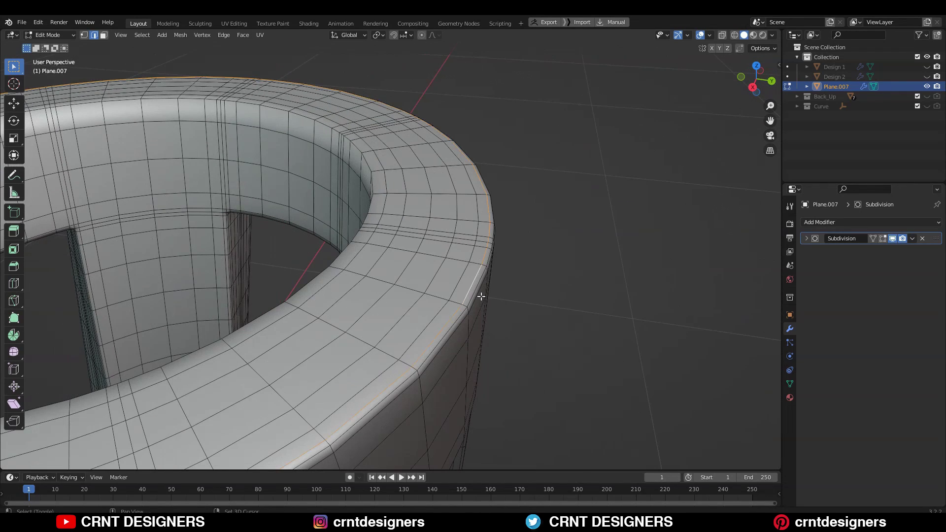
{"action": "key", "text": "ctrl+x"}
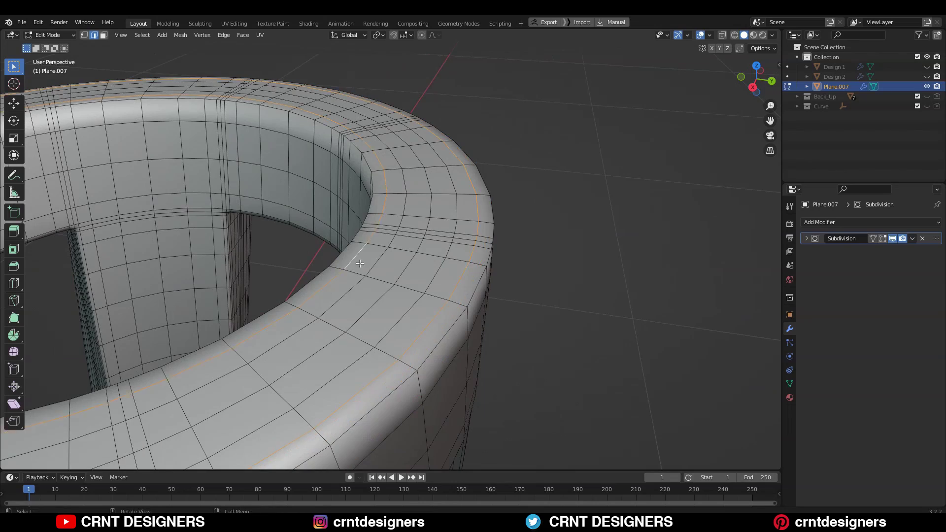
{"action": "key", "text": "ctrl+x"}
{"action": "scroll", "coordinate": [374, 260], "scroll_direction": "up", "scroll_amount": 2}
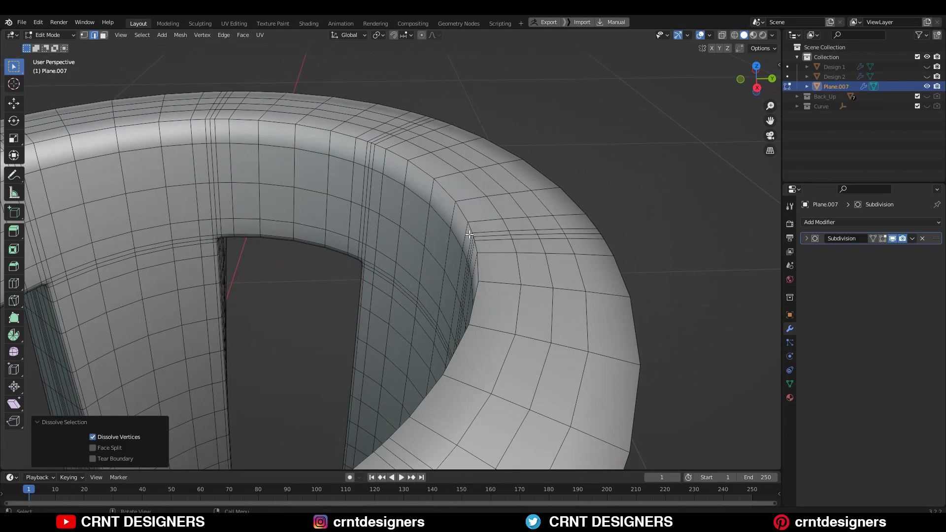
{"action": "left_click", "coordinate": [466, 245], "text": "alt"}
{"action": "key", "text": "ctrl+x"}
Step: Bevel the outer and inner top rim edge loops into chamfers and view the cylinder in Object Mode without overlays
{"action": "scroll", "coordinate": [567, 280], "scroll_direction": "down", "scroll_amount": 3}
{"action": "middle_click_drag", "start_coordinate": [519, 311], "coordinate": [493, 310]}
{"action": "left_click", "coordinate": [425, 269], "text": "alt"}
{"action": "middle_click_drag", "start_coordinate": [399, 269], "coordinate": [478, 285]}
{"action": "key", "text": "Tab"}
{"action": "left_click", "coordinate": [498, 255]}
{"action": "scroll", "coordinate": [498, 254], "scroll_direction": "down", "scroll_amount": 5}
{"action": "left_click", "coordinate": [700, 35]}
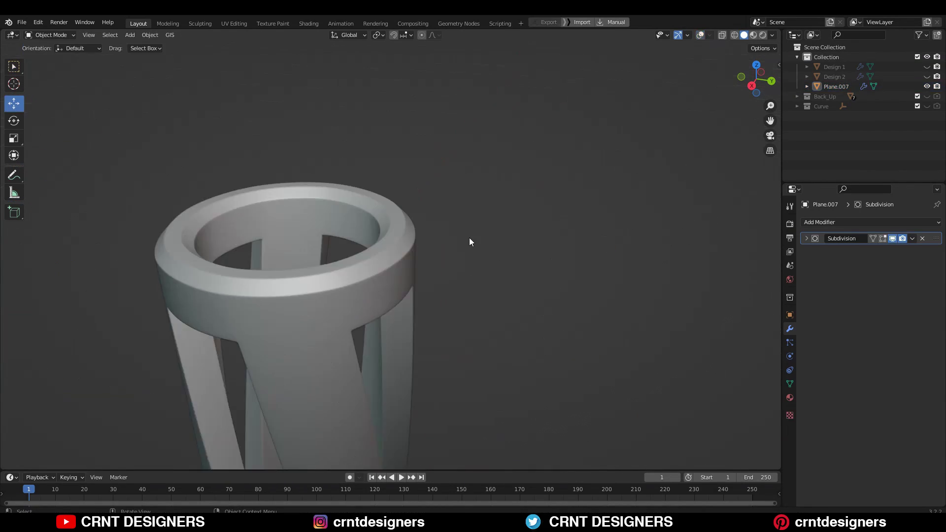
Step: Add support loops along the rim chamfer edges and bevel the horizontal edge loop around the top collar
{"action": "middle_click_drag", "start_coordinate": [434, 257], "coordinate": [350, 310]}
{"action": "scroll", "coordinate": [350, 311], "scroll_direction": "down", "scroll_amount": 3}
{"action": "scroll", "coordinate": [351, 311], "scroll_direction": "up", "scroll_amount": 3}
{"action": "middle_click_drag", "start_coordinate": [443, 434], "coordinate": [498, 434]}
{"action": "key", "text": "ctrl+r"}
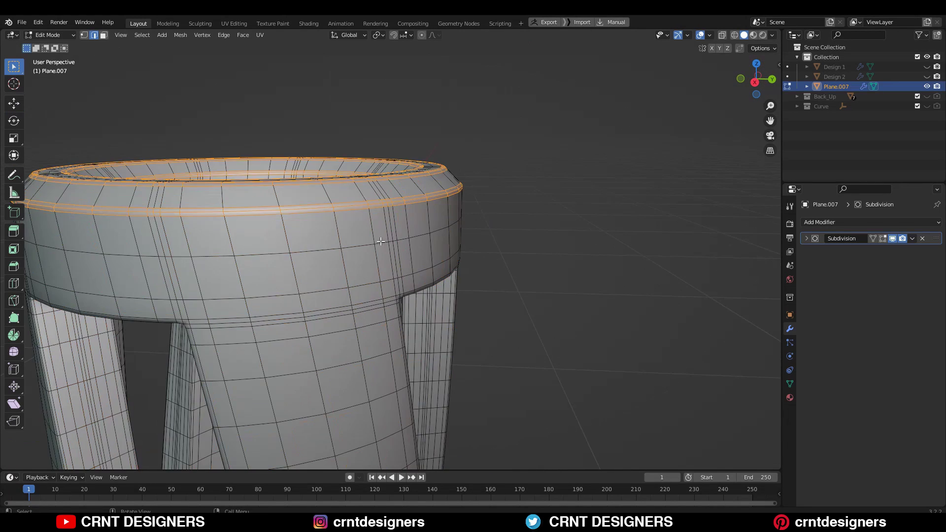
{"action": "left_click", "coordinate": [367, 240]}
{"action": "key", "text": "ctrl+b"}
{"action": "left_click", "coordinate": [434, 298]}
Step: Scale the middle loop of the collar's bevelled band inward to form a groove
{"action": "left_click", "coordinate": [412, 230], "text": "alt"}
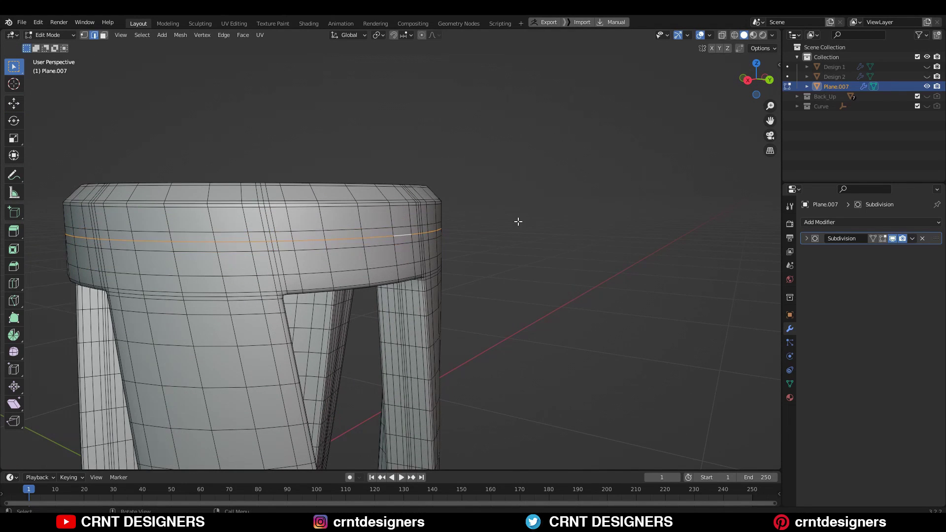
{"action": "key", "text": "s"}
{"action": "left_click", "coordinate": [533, 224]}
Step: Bevel the upper and lower edge loops of the collar groove to sharpen its borders
{"action": "left_click", "coordinate": [409, 224], "text": "alt"}
{"action": "left_click", "coordinate": [405, 242], "text": "alt+shift"}
{"action": "scroll", "coordinate": [469, 240], "scroll_direction": "up", "scroll_amount": 3}
{"action": "key", "text": "ctrl+b"}
{"action": "left_click", "coordinate": [495, 234]}
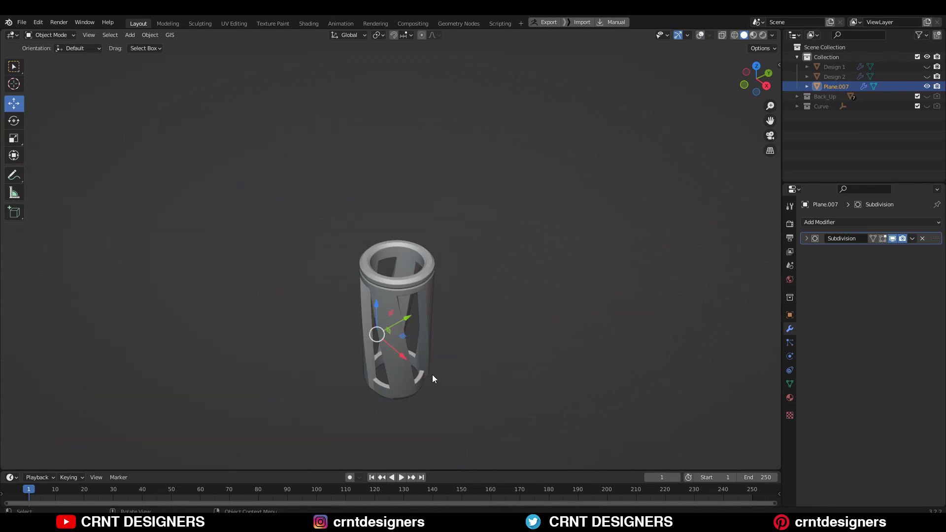
Step: Save the file after checking the grooved cylinder, and view it straight from the right side
{"action": "middle_click_drag", "start_coordinate": [432, 378], "coordinate": [518, 303]}
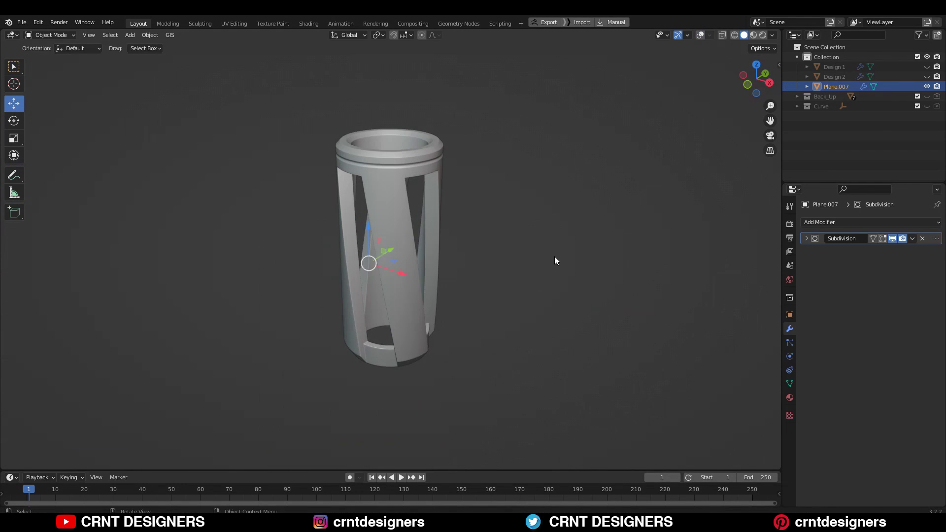
{"action": "scroll", "coordinate": [517, 302], "scroll_direction": "up", "scroll_amount": 1}
{"action": "left_click", "coordinate": [517, 302]}
{"action": "key", "text": "ctrl+s"}
{"action": "left_click", "coordinate": [768, 84]}
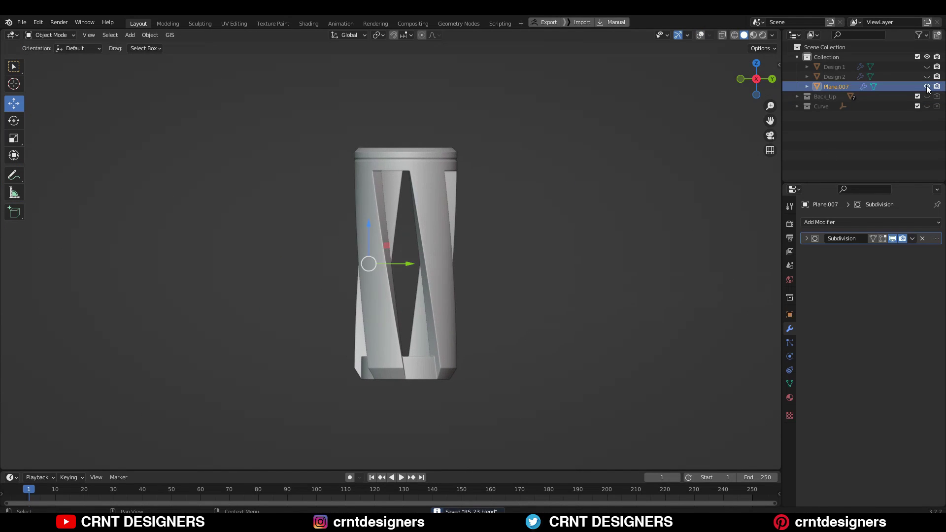
Step: Unhide Design 1 and, in front view, move the Plane.007 cylinder -0.5 m along the X axis
{"action": "middle_click_drag", "start_coordinate": [544, 134], "coordinate": [629, 182]}
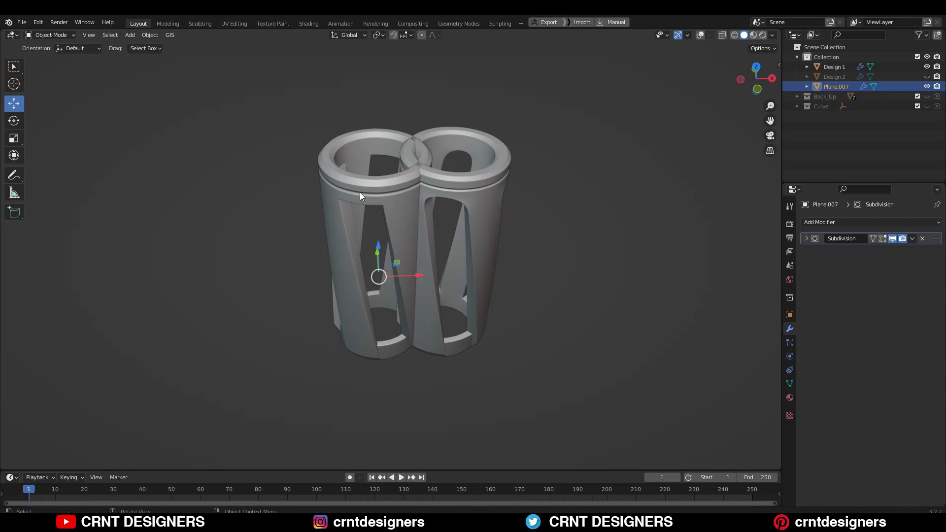
{"action": "left_click", "coordinate": [481, 190]}
{"action": "left_click", "coordinate": [755, 90]}
{"action": "key", "text": "shift+alt+z"}
{"action": "left_click", "coordinate": [405, 249]}
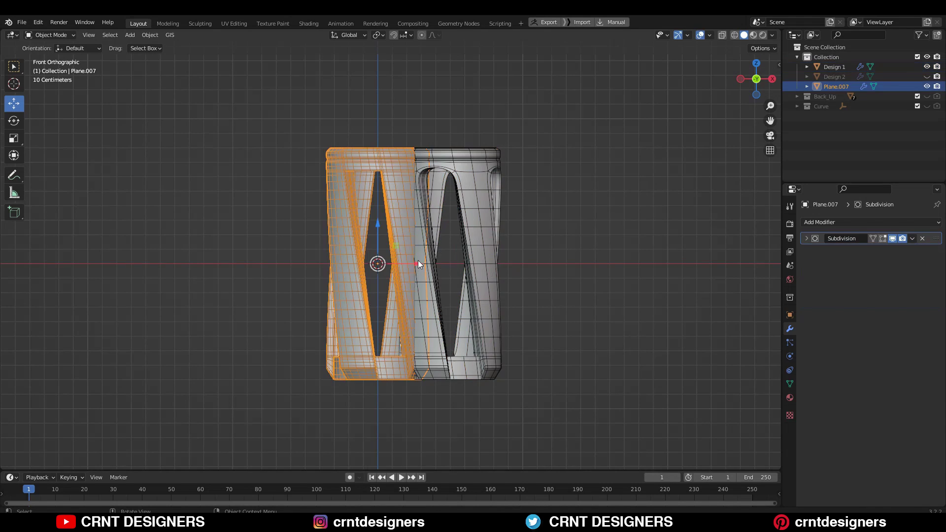
{"action": "type", "text": "gx-.5"}
{"action": "key", "text": "Return"}
Step: Deselect the cylinders, save the file and display the wireframe overlay on both designs
{"action": "left_click", "coordinate": [438, 152]}
{"action": "left_click", "coordinate": [547, 129]}
{"action": "key", "text": "shift+alt+z"}
{"action": "middle_click_drag", "start_coordinate": [550, 129], "coordinate": [462, 227]}
{"action": "key", "text": "ctrl+s"}
{"action": "key", "text": "shift+alt+z"}
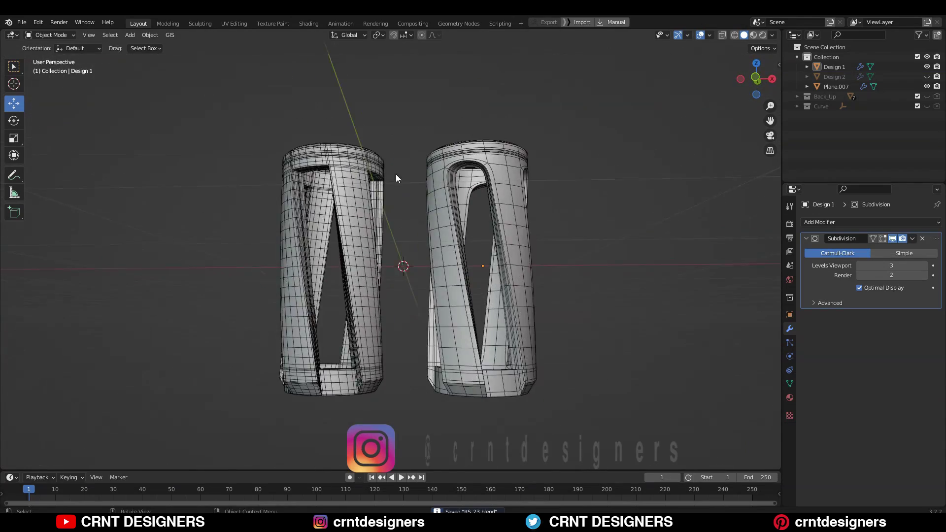